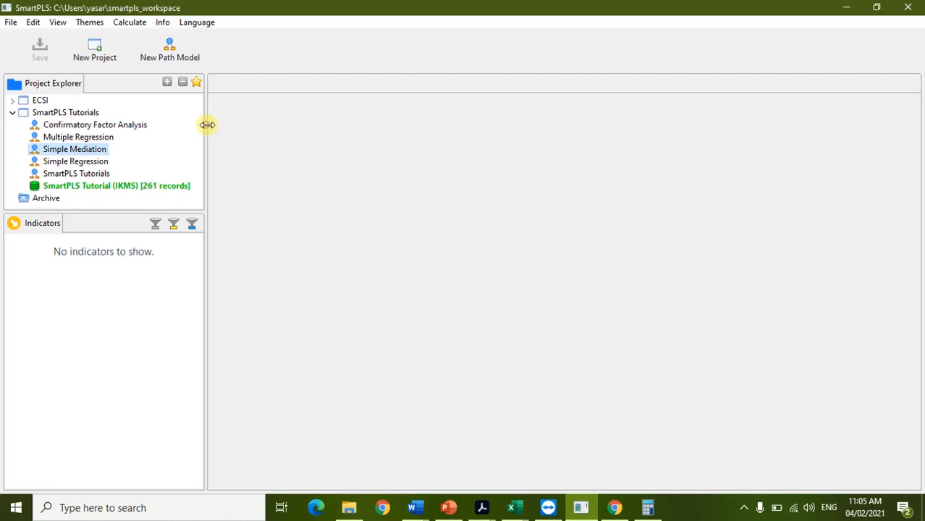
Duplicate the Confirmatory Factor Analysis model under the name "Simple Moderation" and open the copy.
{"action": "left_click_drag", "start_coordinate": [208, 126], "coordinate": [218, 126]}
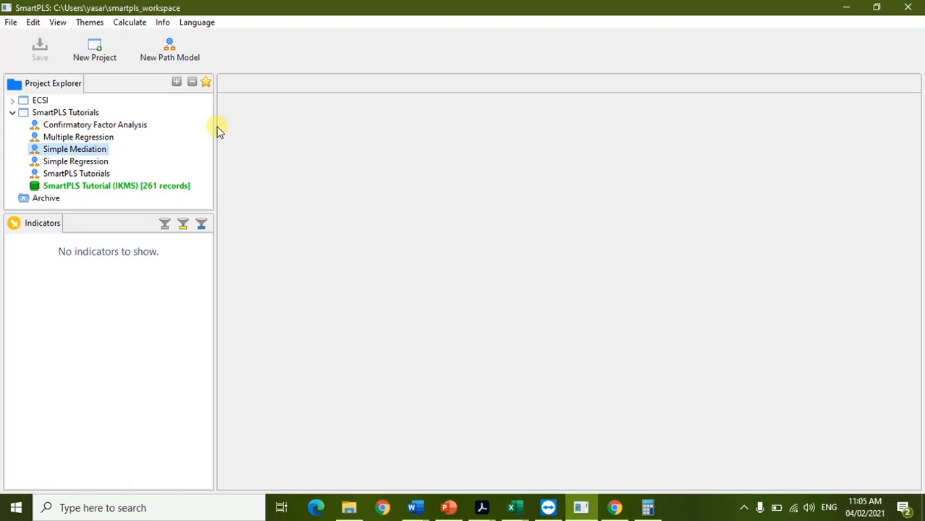
{"action": "left_click", "coordinate": [88, 138]}
{"action": "left_click", "coordinate": [95, 125]}
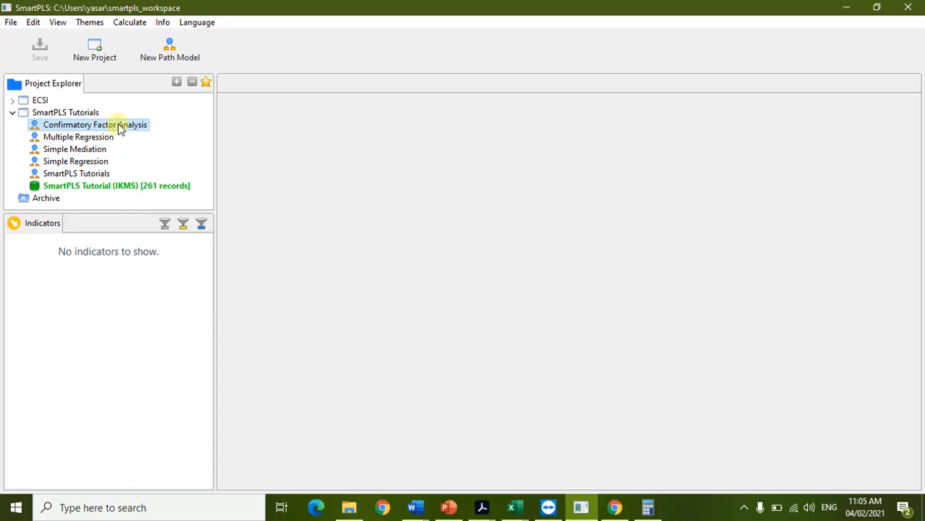
{"action": "right_click", "coordinate": [119, 125]}
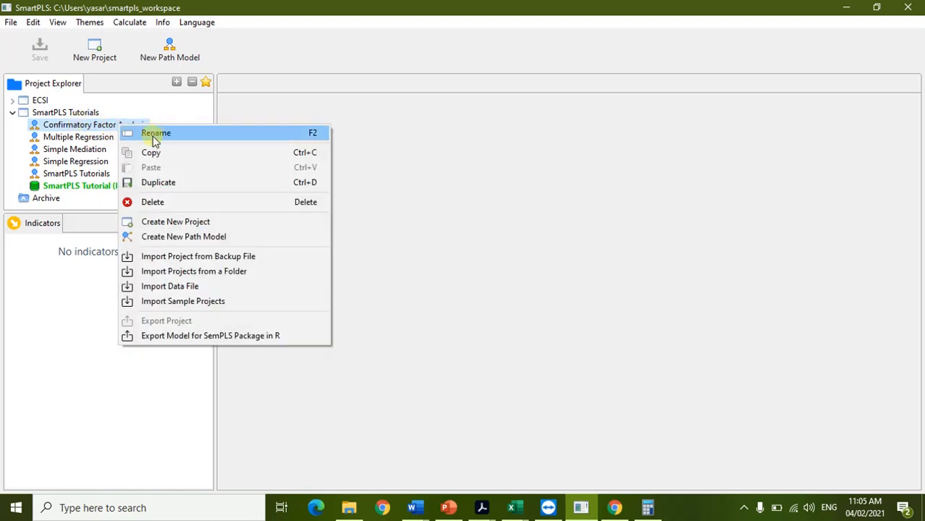
{"action": "left_click", "coordinate": [170, 187]}
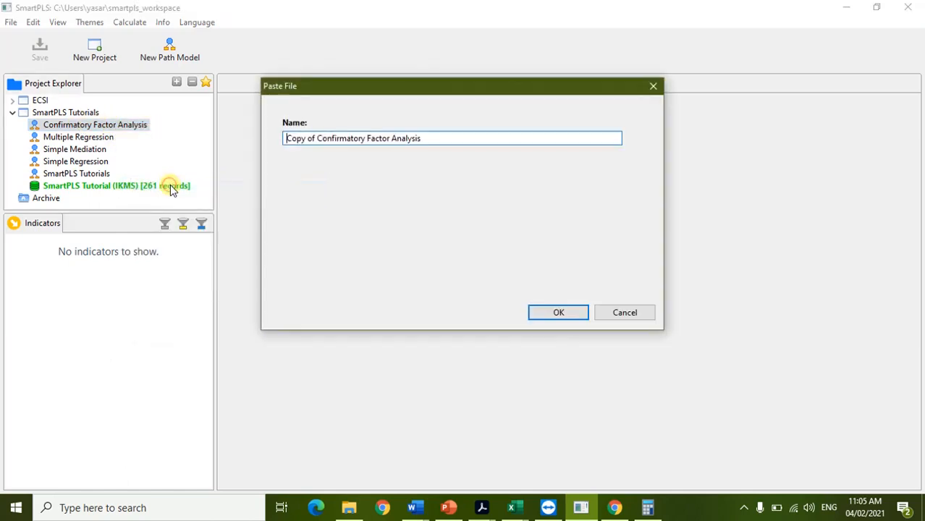
{"action": "left_click_drag", "start_coordinate": [429, 138], "coordinate": [212, 167]}
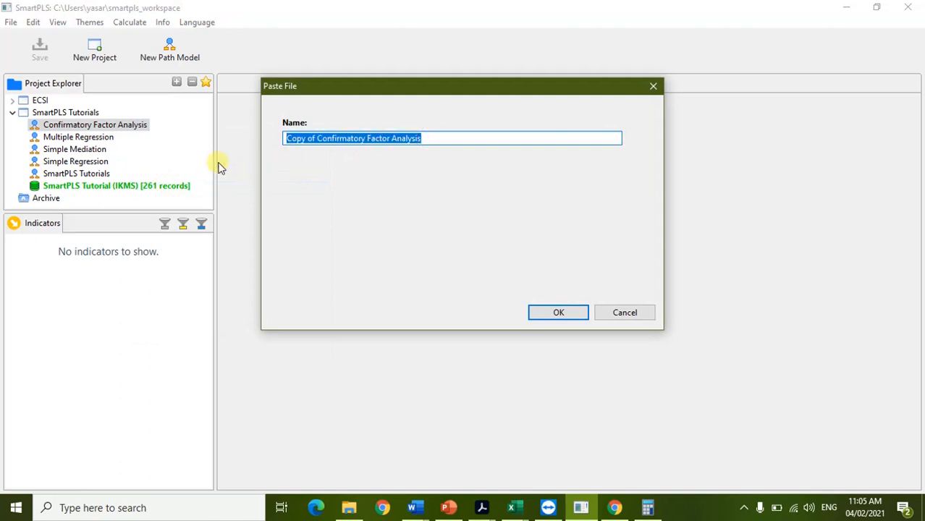
{"action": "type", "text": "Simple Moderation"}
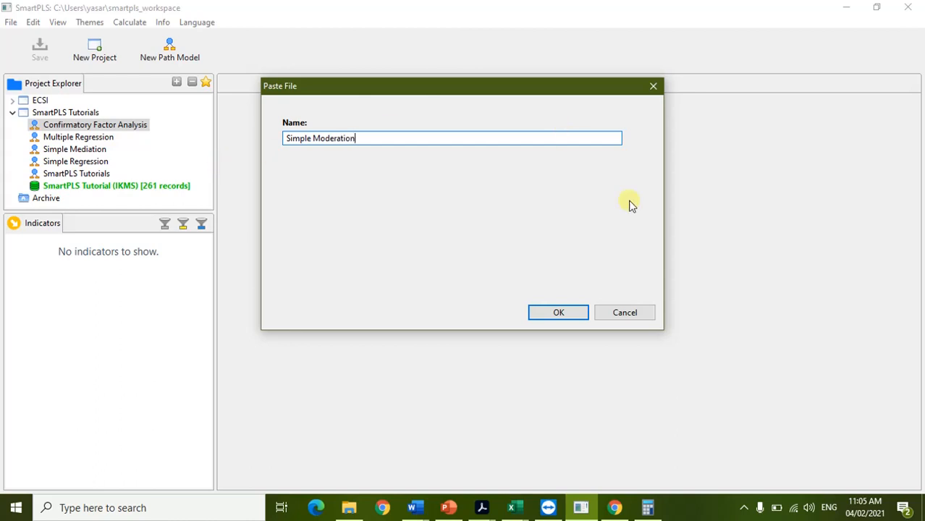
{"action": "left_click", "coordinate": [555, 316]}
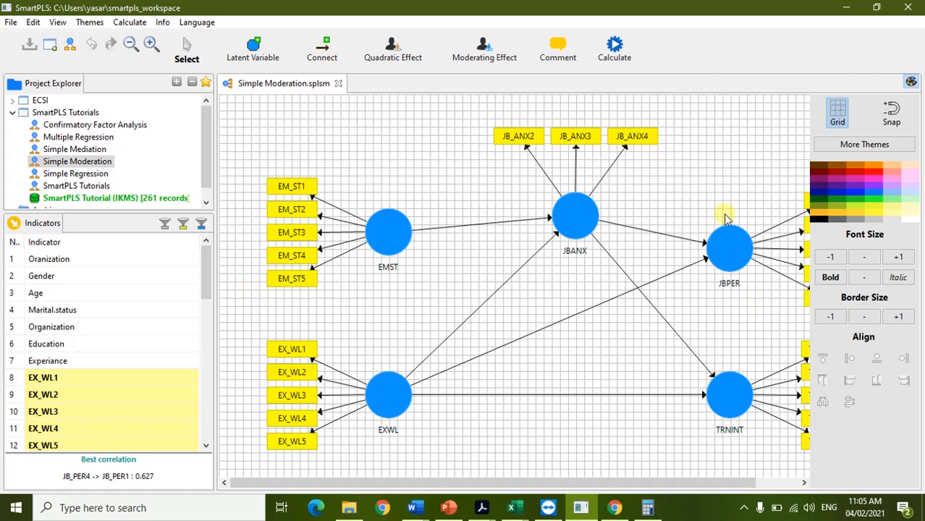
Hide the theme and formatting pane and delete the JBPER and TRNINT constructs from the model.
{"action": "left_click", "coordinate": [911, 84]}
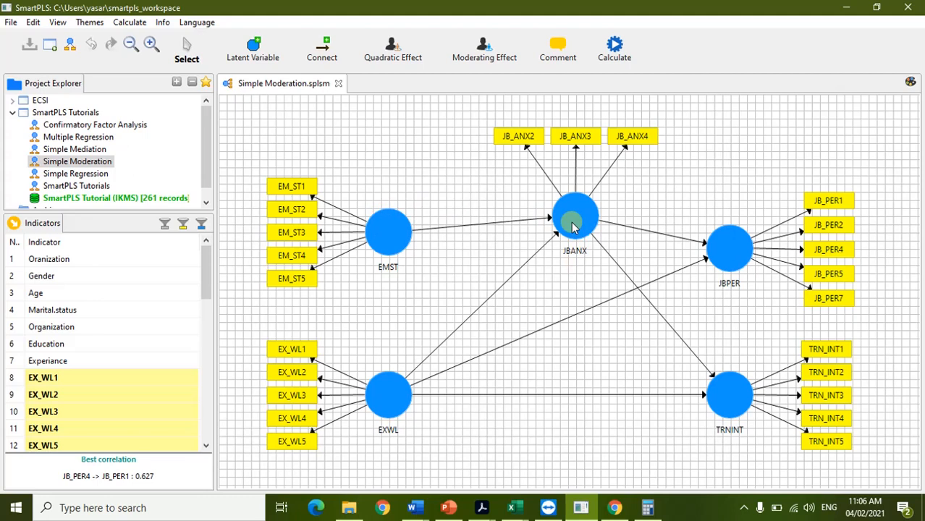
{"action": "left_click", "coordinate": [736, 246]}
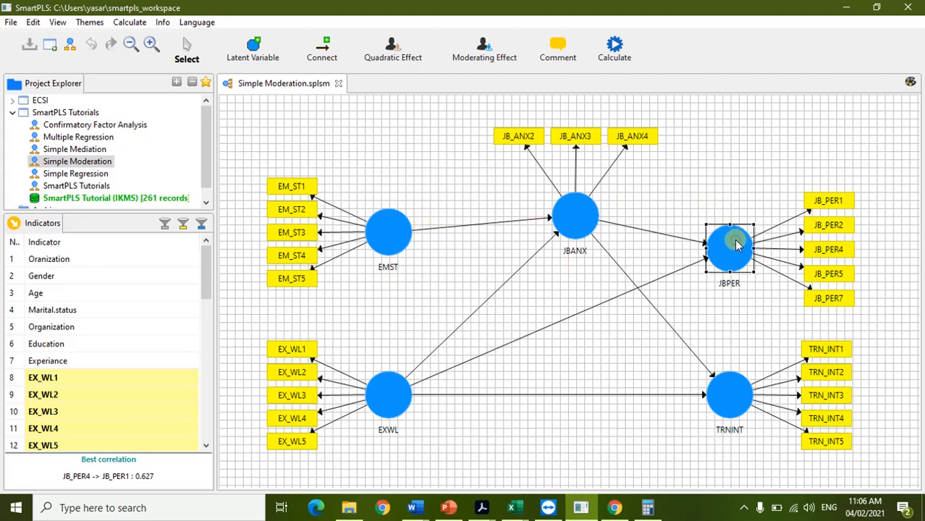
{"action": "left_click", "coordinate": [740, 387], "text": "ctrl"}
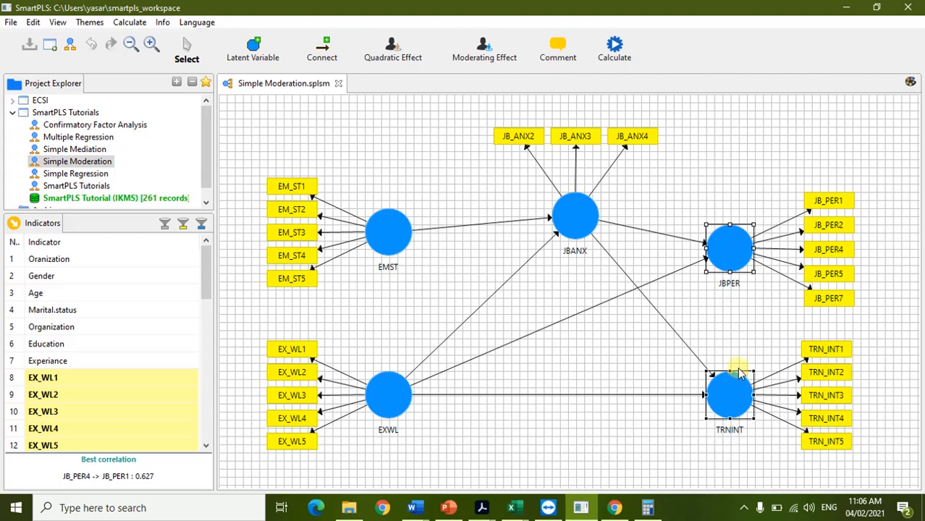
{"action": "key", "text": "Delete"}
Move the JBANX construct down to between EMST and EXWL in height and align its indicators on its right side.
{"action": "left_click_drag", "start_coordinate": [586, 218], "coordinate": [612, 324]}
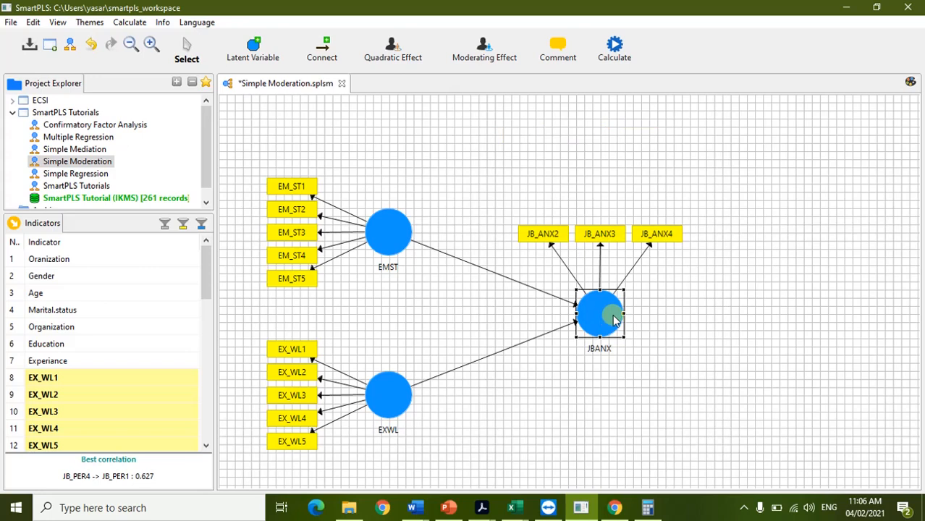
{"action": "right_click", "coordinate": [610, 319]}
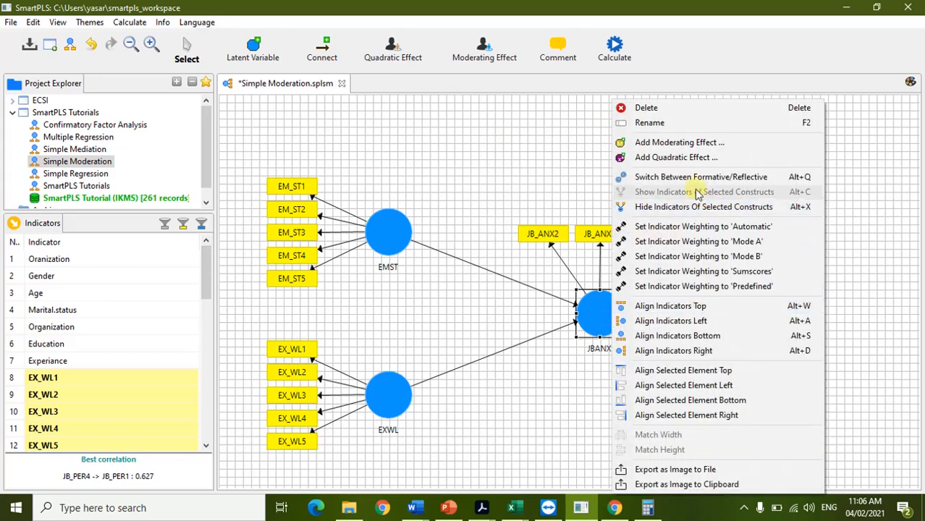
{"action": "left_click", "coordinate": [697, 351]}
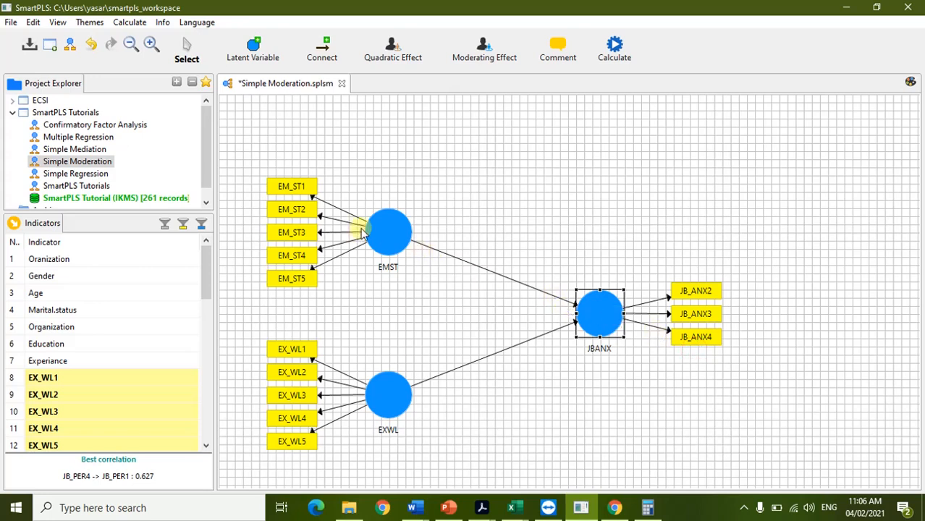
Shift the EXWL and EMST constructs slightly upward so they sit more evenly around JBANX.
{"action": "left_click_drag", "start_coordinate": [395, 391], "coordinate": [395, 383]}
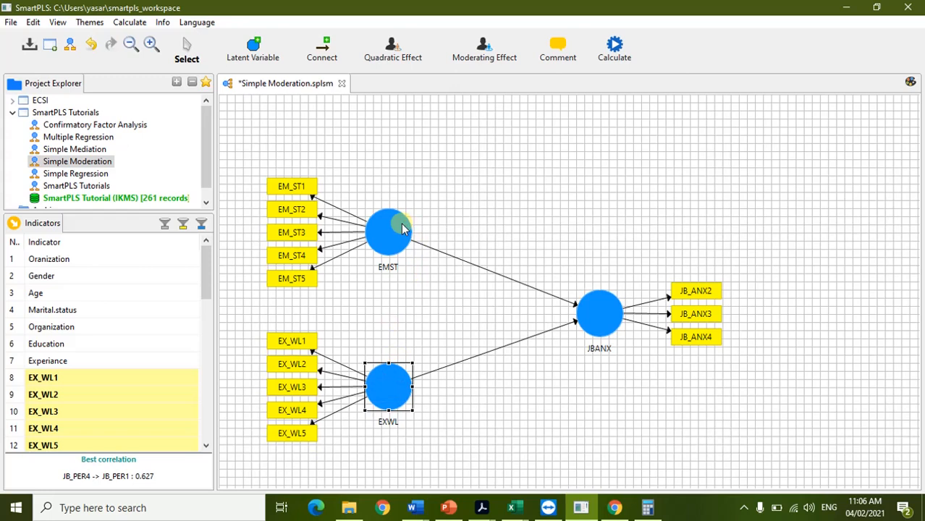
{"action": "left_click_drag", "start_coordinate": [399, 235], "coordinate": [399, 227]}
{"action": "left_click_drag", "start_coordinate": [385, 375], "coordinate": [384, 366]}
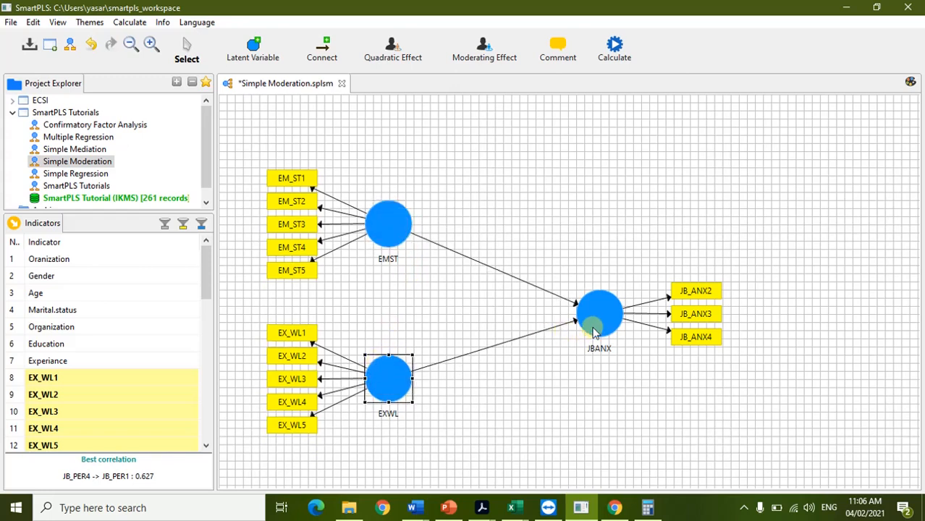
Rename the EMST construct to "EMST(Mod)" to mark it as the moderator.
{"action": "left_click", "coordinate": [391, 241]}
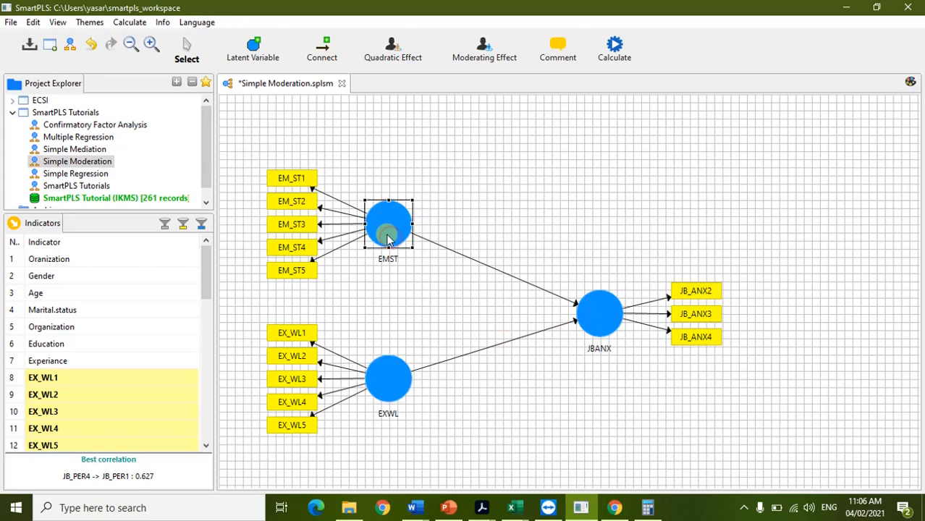
{"action": "double_click", "coordinate": [389, 233]}
{"action": "left_click", "coordinate": [397, 177]}
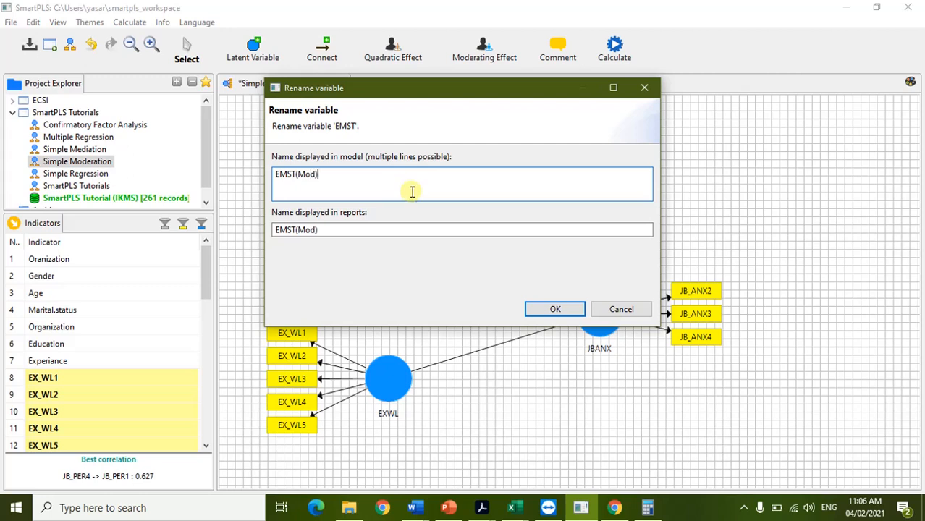
{"action": "left_click", "coordinate": [555, 308]}
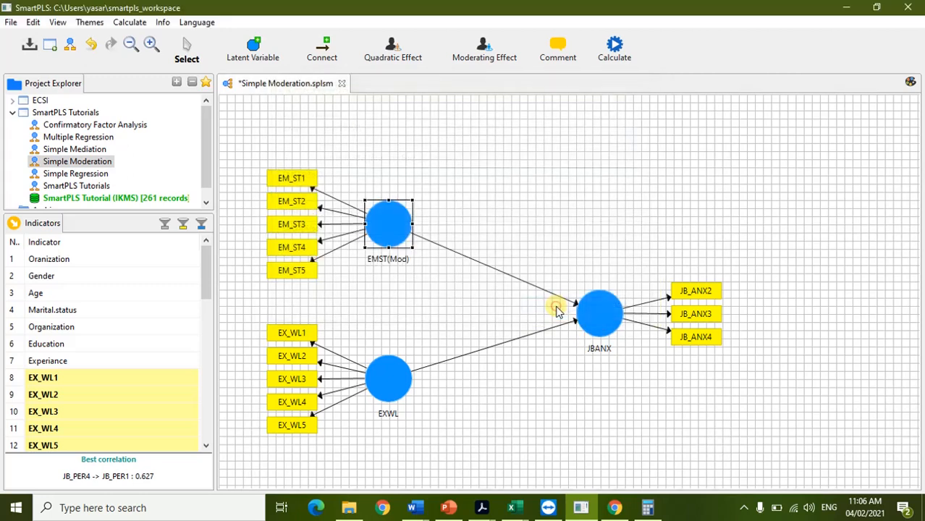
Move the EMST(Mod) construct down closer to EXWL and clear the selection.
{"action": "left_click", "coordinate": [515, 203]}
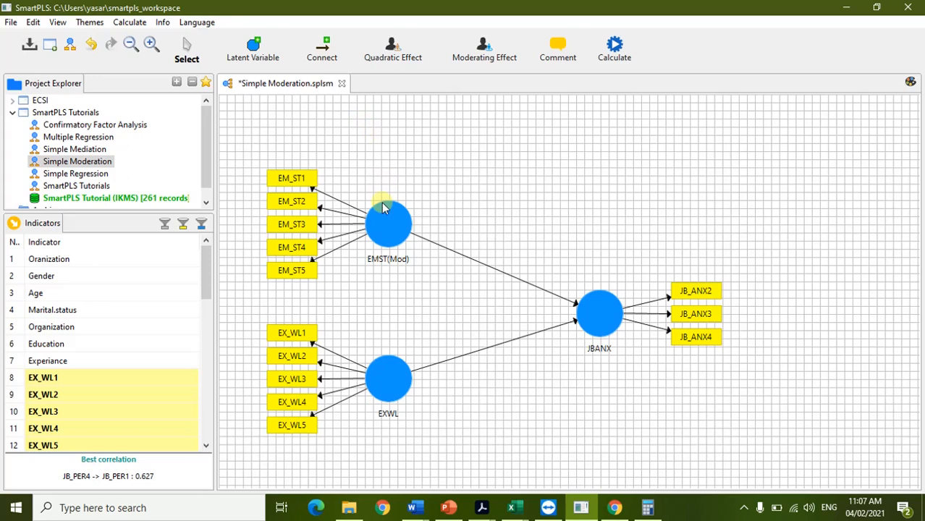
{"action": "left_click_drag", "start_coordinate": [385, 223], "coordinate": [386, 262]}
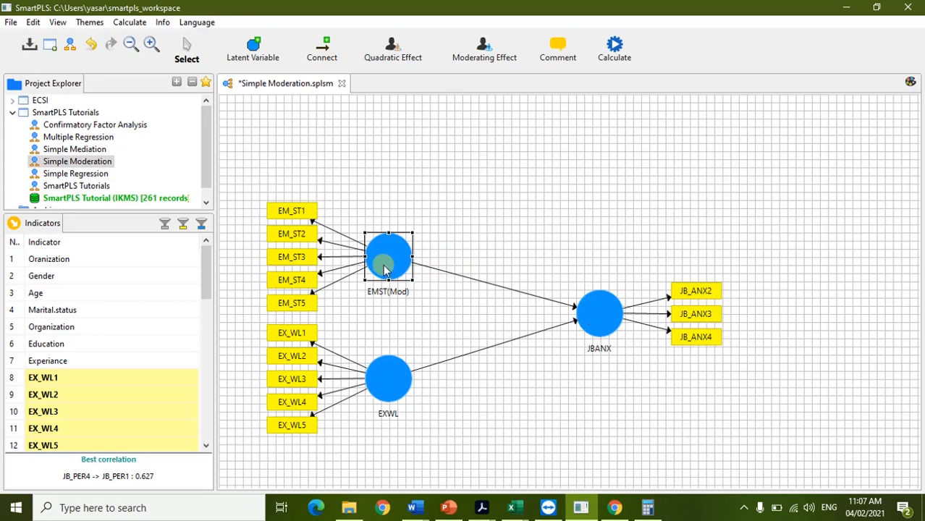
{"action": "left_click", "coordinate": [528, 367]}
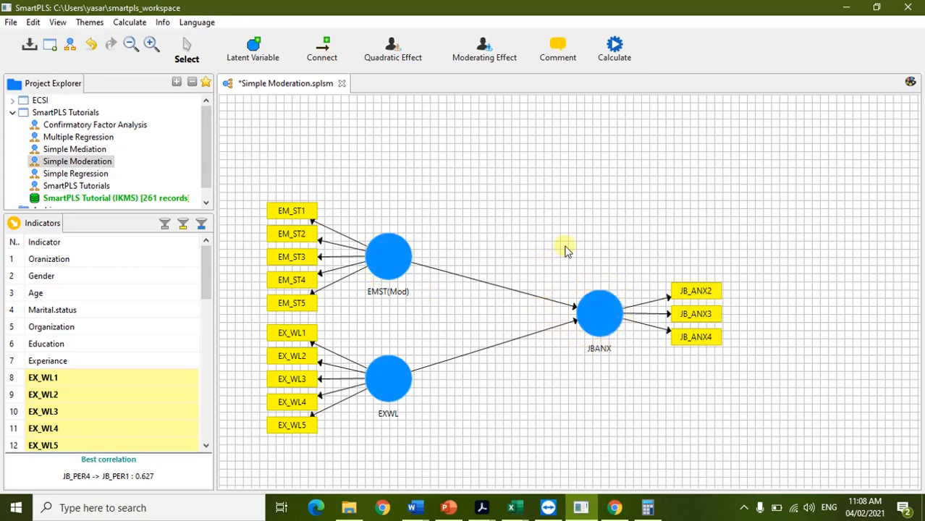
Switch to the thesis document in Word and examine the Figure 5 Moderated Mediation Analysis diagram with its interaction term.
{"action": "left_click", "coordinate": [414, 508]}
{"action": "left_click", "coordinate": [459, 449]}
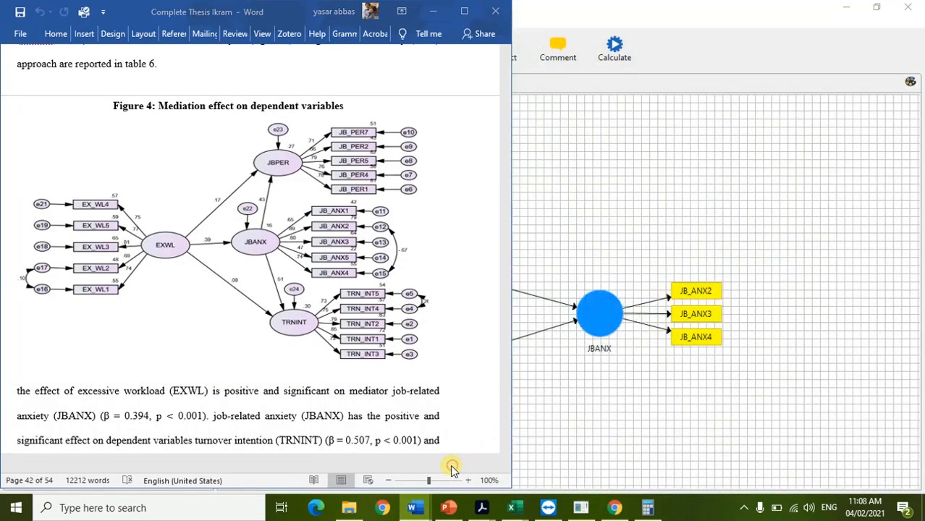
{"action": "scroll", "coordinate": [321, 241], "scroll_direction": "down", "scroll_amount": 4}
{"action": "scroll", "coordinate": [321, 241], "scroll_direction": "down", "scroll_amount": 20}
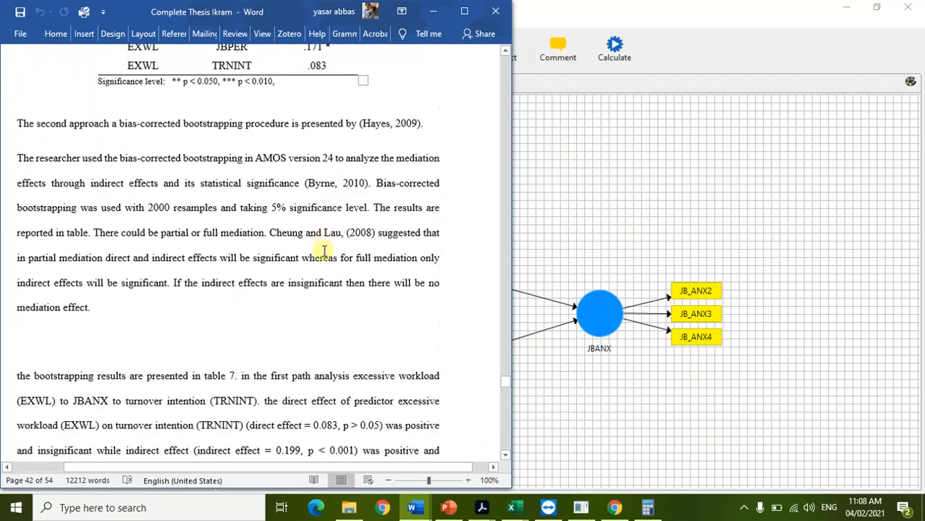
{"action": "scroll", "coordinate": [323, 247], "scroll_direction": "down", "scroll_amount": 5}
{"action": "scroll", "coordinate": [323, 247], "scroll_direction": "up", "scroll_amount": 1}
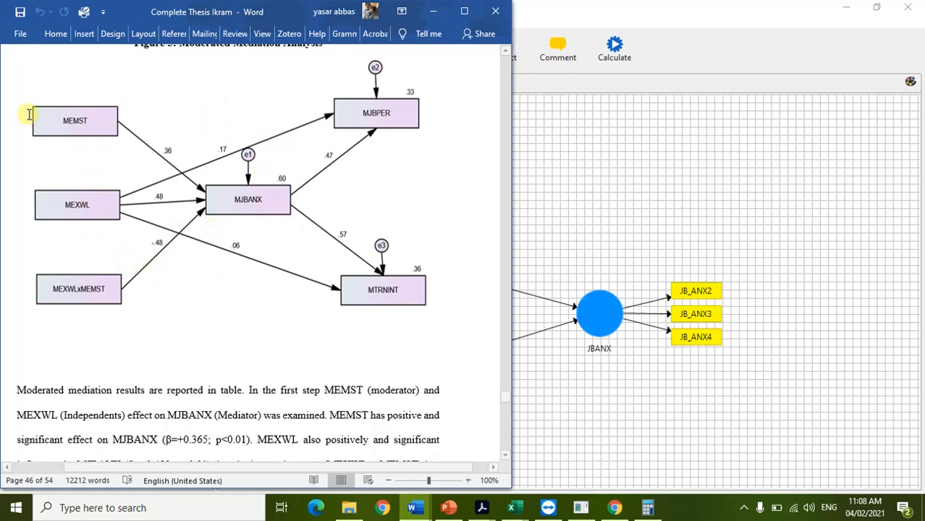
{"action": "scroll", "coordinate": [62, 151], "scroll_direction": "up", "scroll_amount": 1}
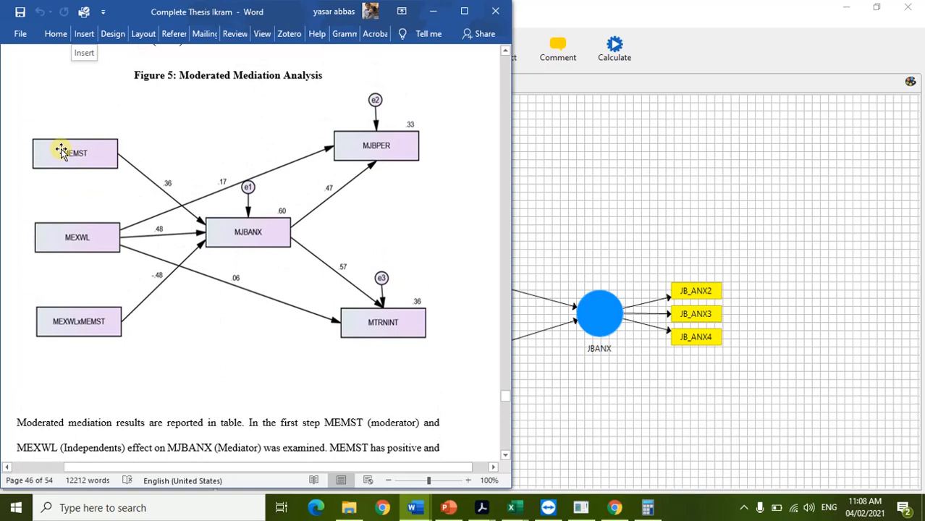
{"action": "scroll", "coordinate": [62, 151], "scroll_direction": "up", "scroll_amount": 1}
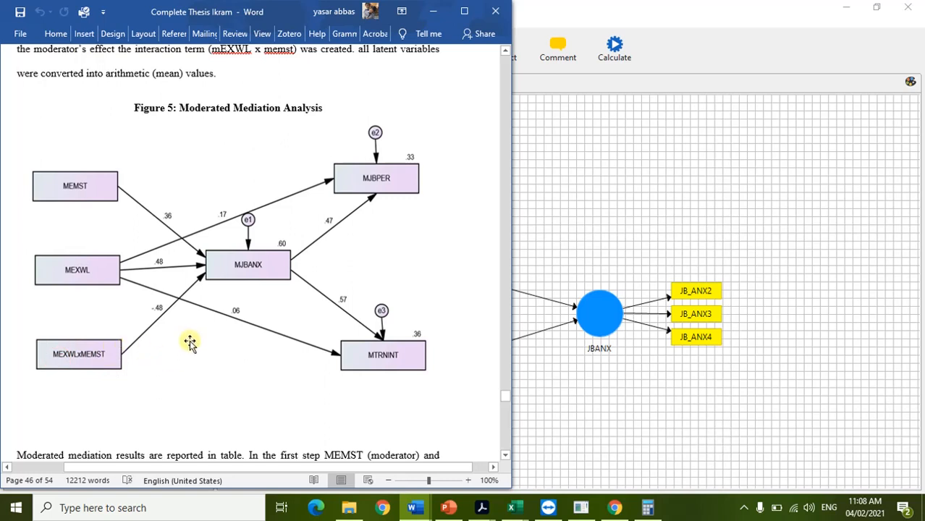
{"action": "left_click", "coordinate": [190, 251]}
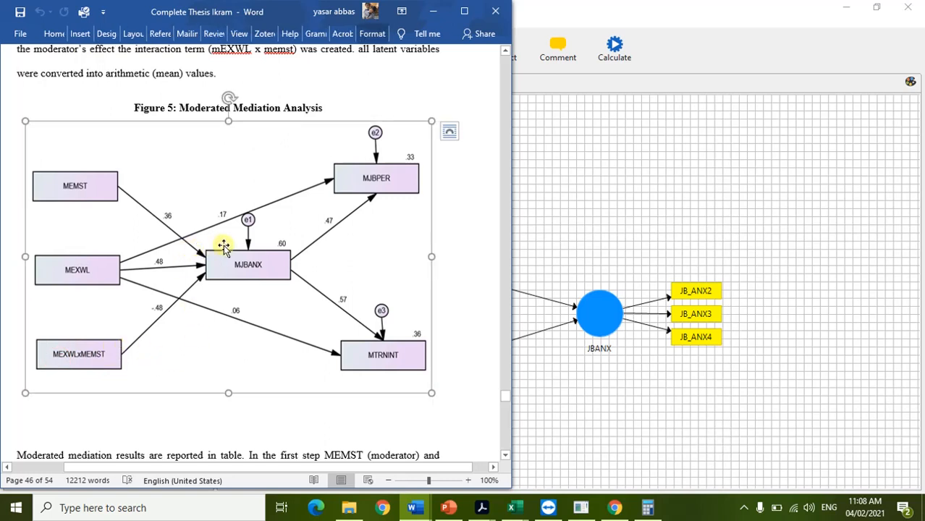
{"action": "left_click", "coordinate": [451, 277]}
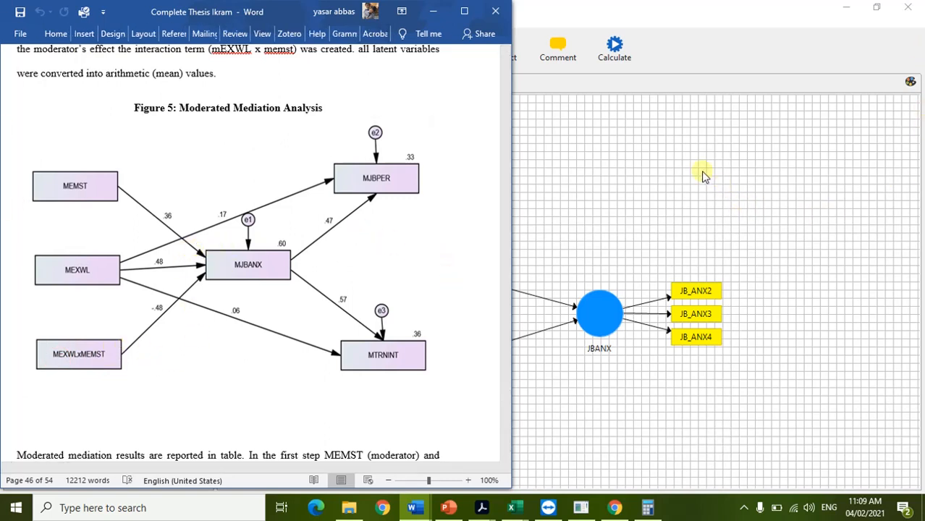
Switch back to SmartPLS and set up a moderating effect on JBANX with EMST(Mod) as moderator and EXWL as independent variable.
{"action": "left_click", "coordinate": [656, 174]}
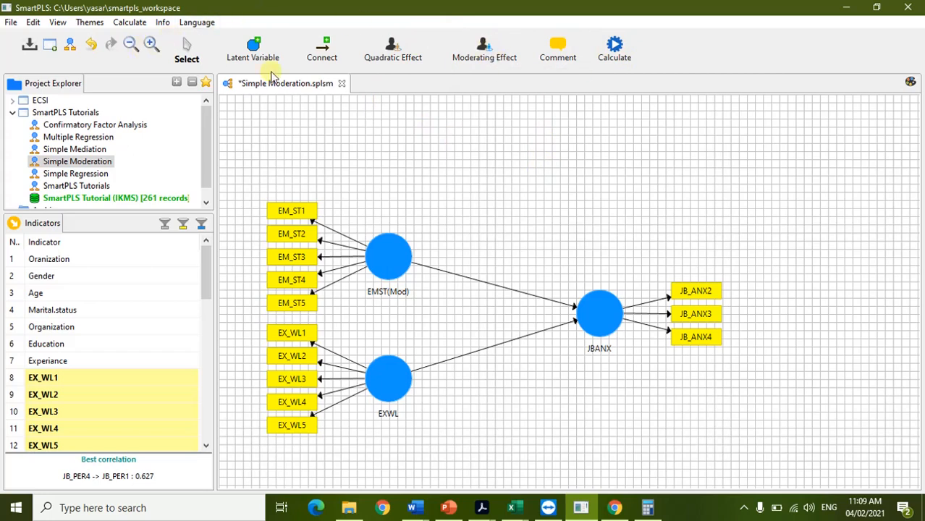
{"action": "left_click", "coordinate": [487, 49]}
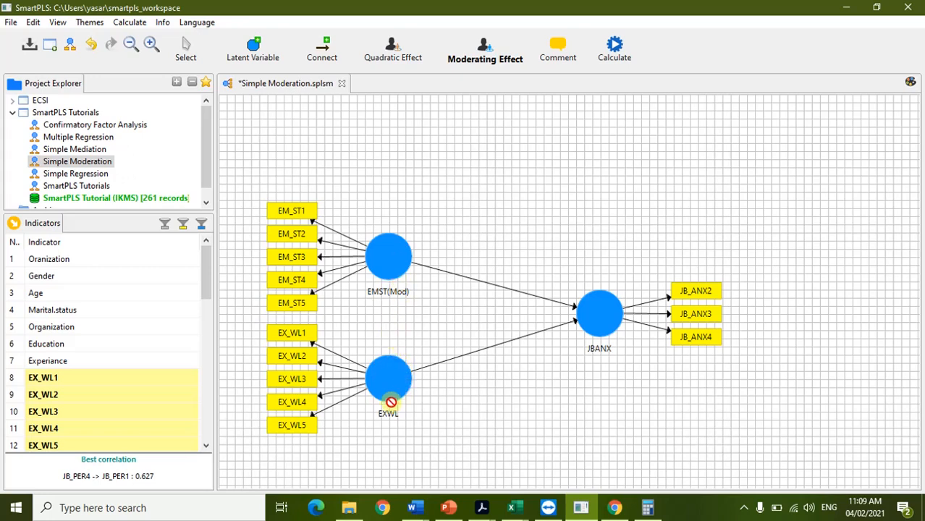
{"action": "left_click", "coordinate": [607, 311]}
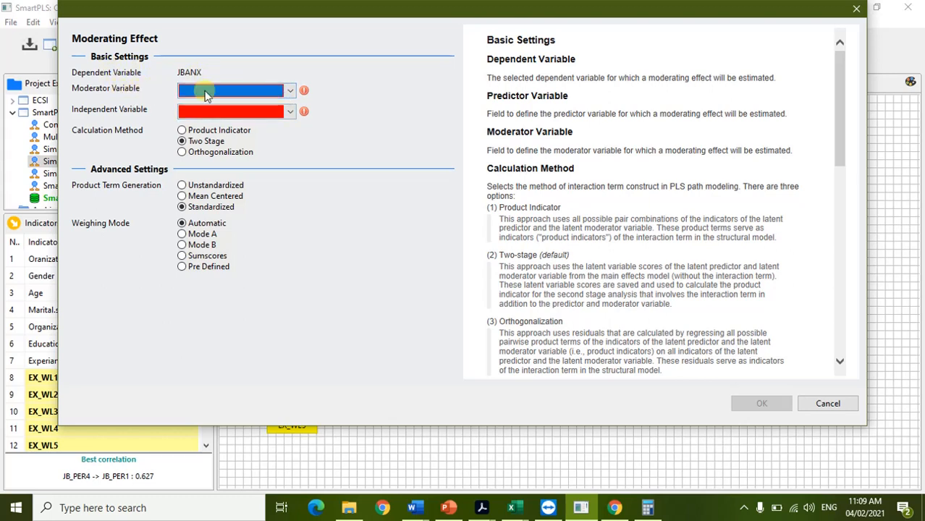
{"action": "left_click", "coordinate": [292, 93]}
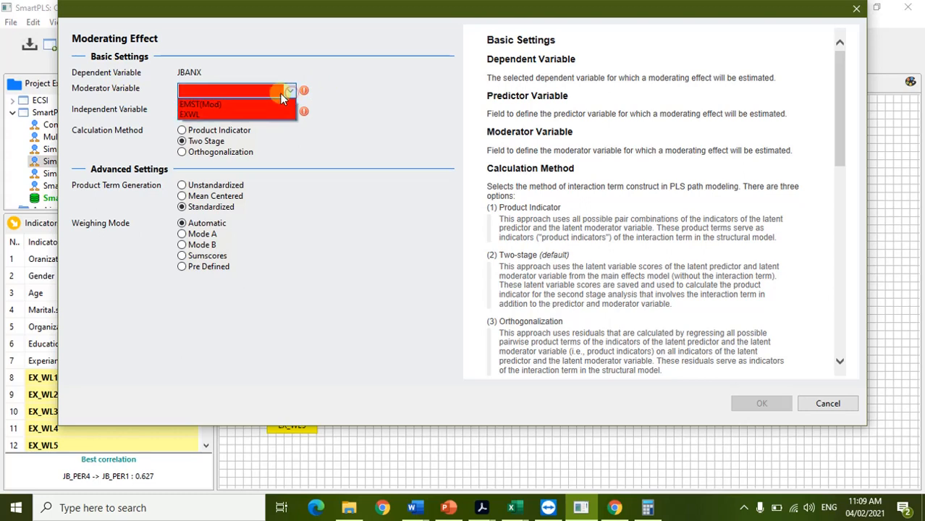
{"action": "left_click", "coordinate": [257, 100]}
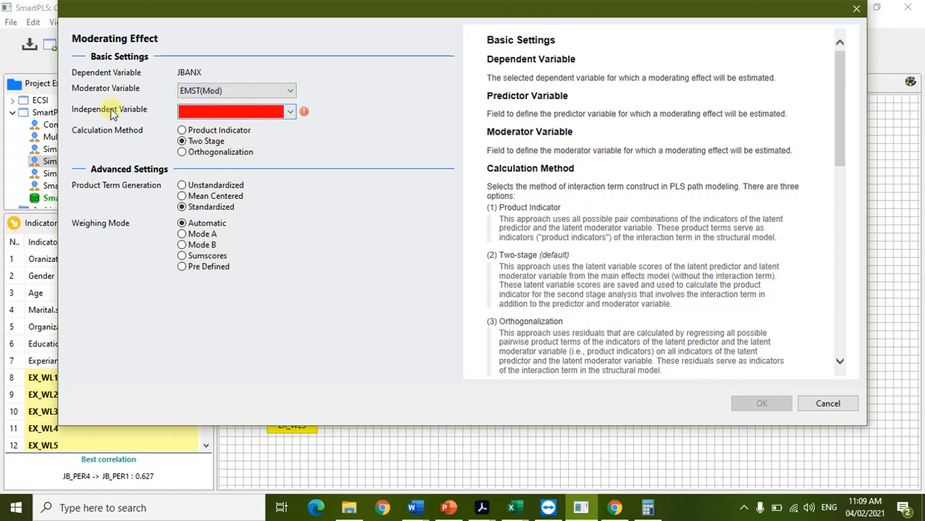
{"action": "left_click", "coordinate": [289, 114]}
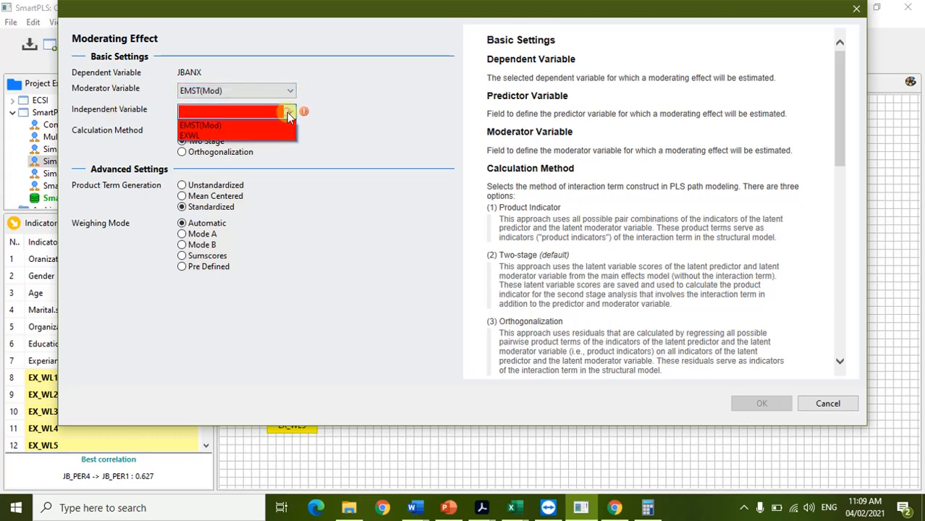
{"action": "left_click", "coordinate": [246, 135]}
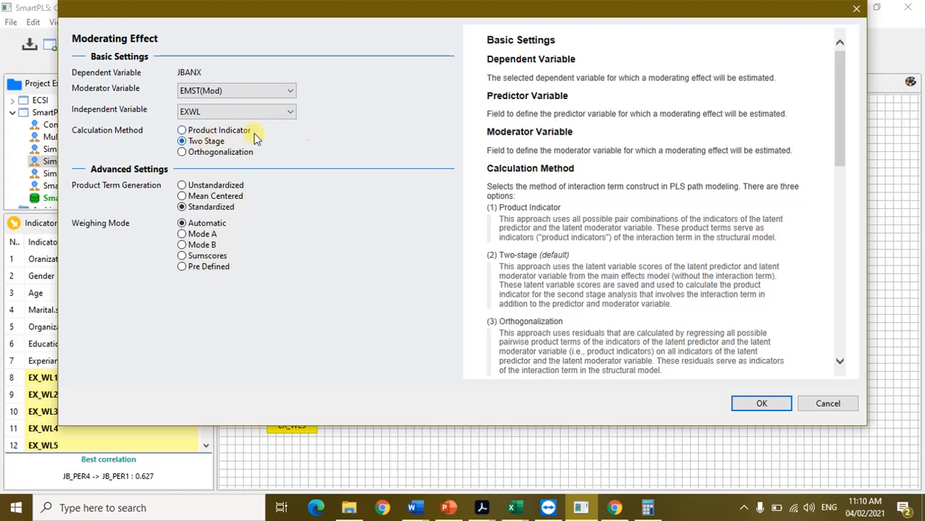
Recheck the Figure 5 diagram in Word, return to SmartPLS and create the moderating effect with the Two Stage method.
{"action": "left_click", "coordinate": [413, 508]}
{"action": "left_click", "coordinate": [475, 471]}
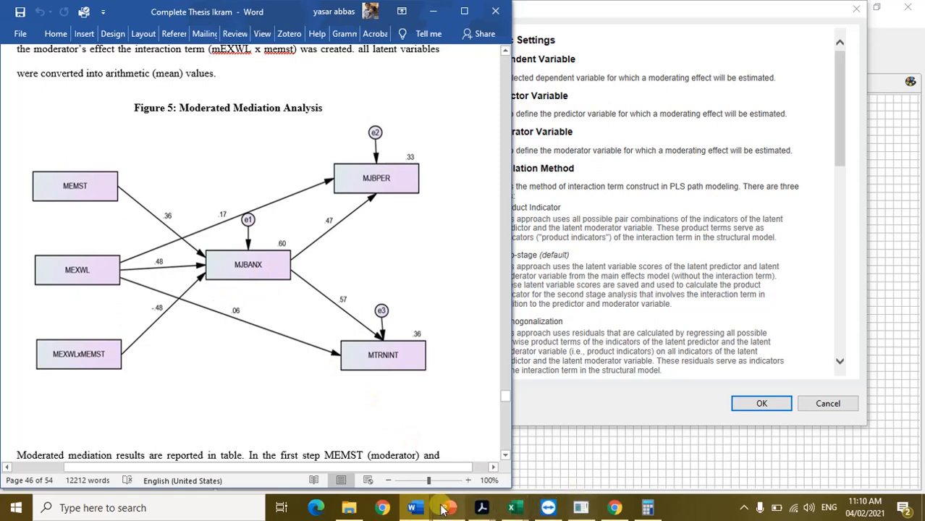
{"action": "left_click", "coordinate": [593, 510]}
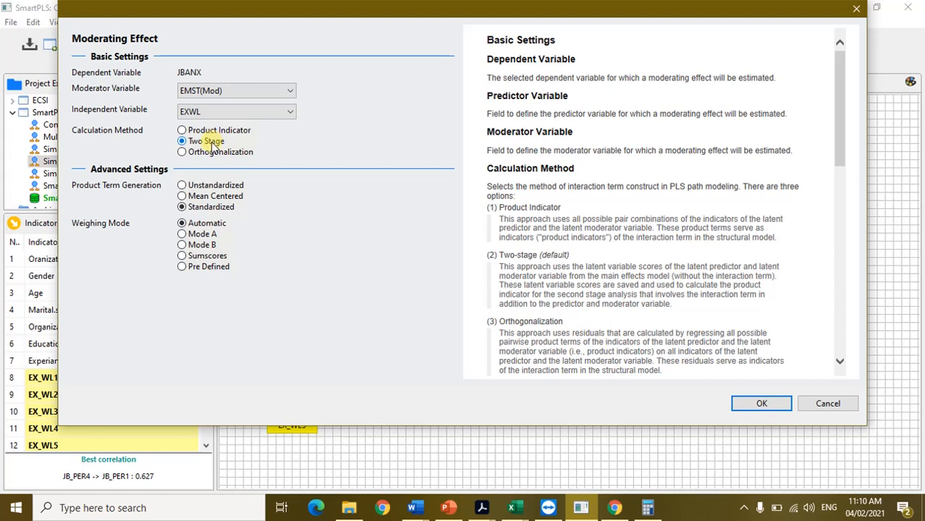
{"action": "left_click", "coordinate": [769, 402]}
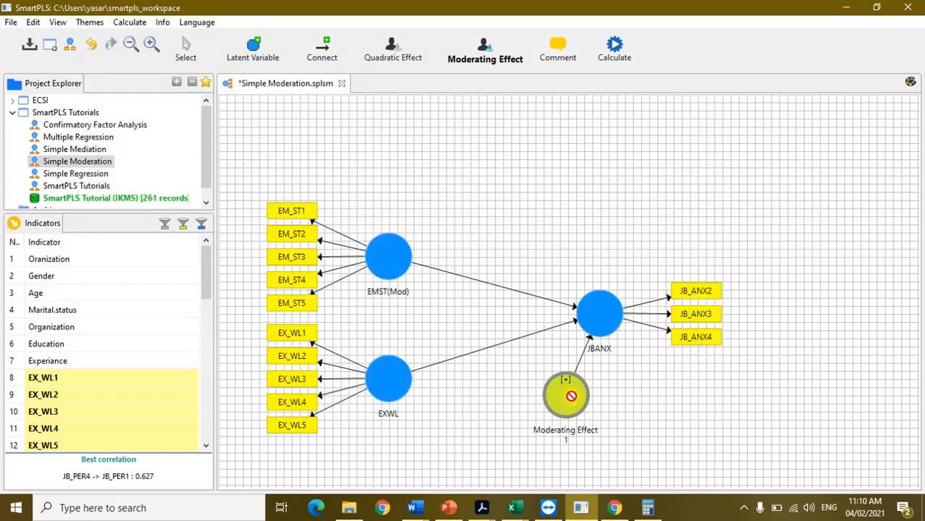
Move the Moderating Effect 1 construct to the empty canvas area above EMST(Mod).
{"action": "left_click", "coordinate": [186, 60]}
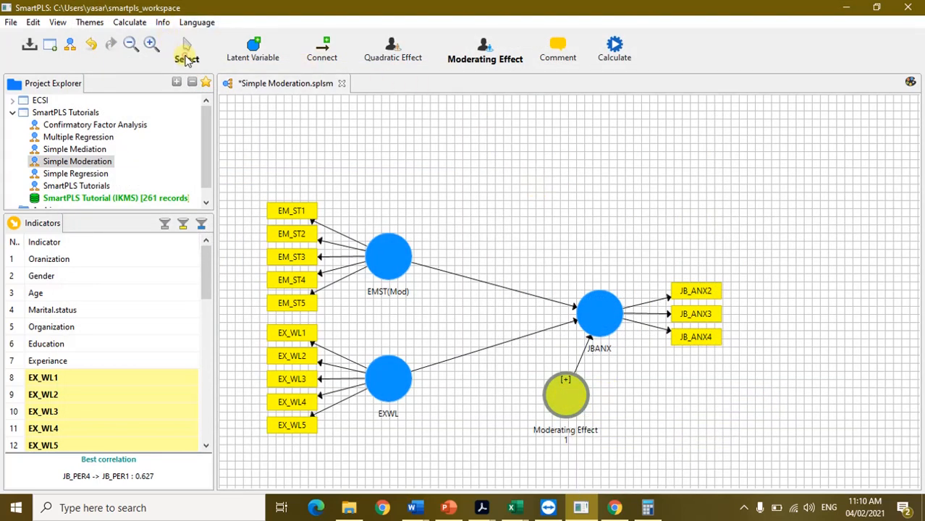
{"action": "left_click", "coordinate": [562, 390]}
{"action": "left_click_drag", "start_coordinate": [496, 161], "coordinate": [445, 150]}
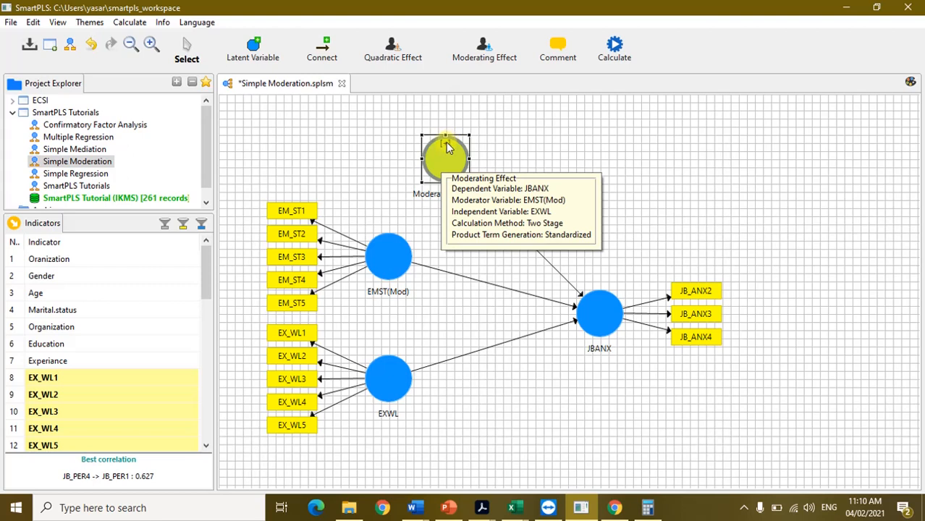
{"action": "right_click", "coordinate": [446, 146]}
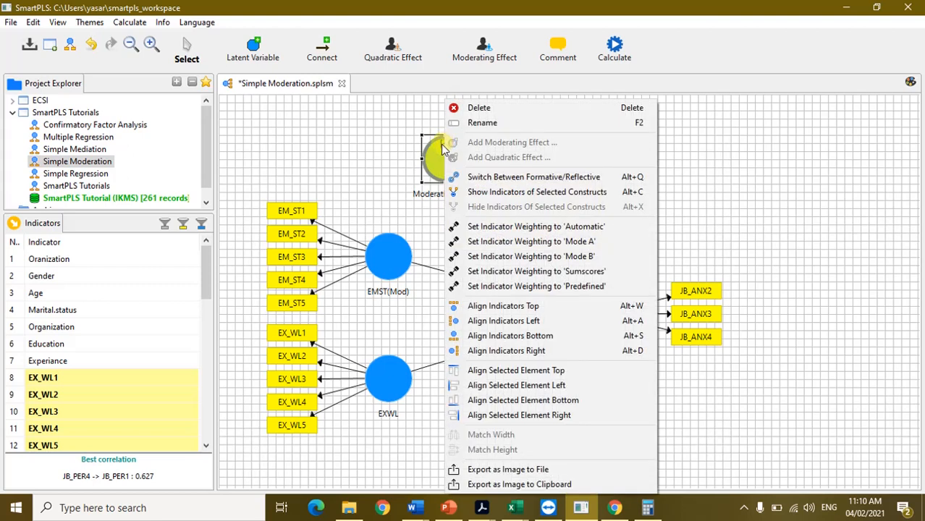
{"action": "left_click", "coordinate": [384, 172]}
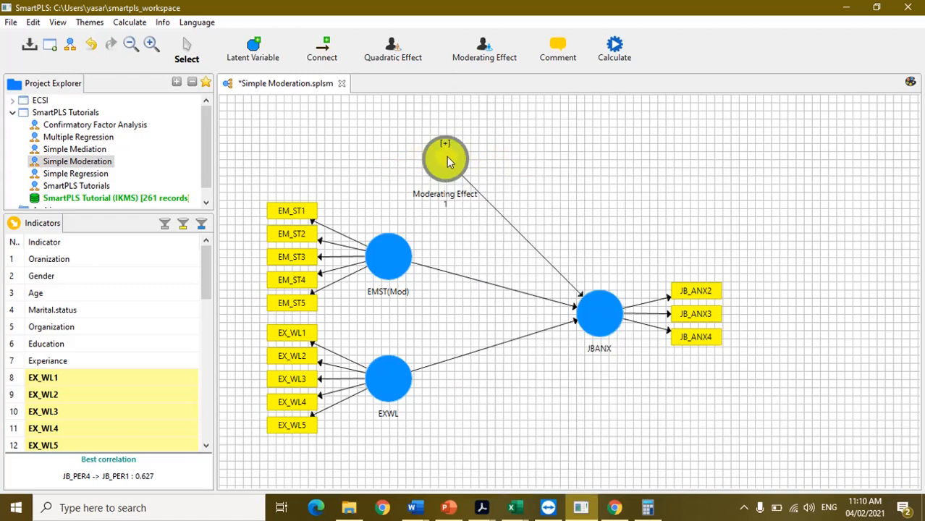
{"action": "mouse_move", "coordinate": [448, 161]}
{"action": "left_click_drag", "start_coordinate": [449, 156], "coordinate": [443, 167]}
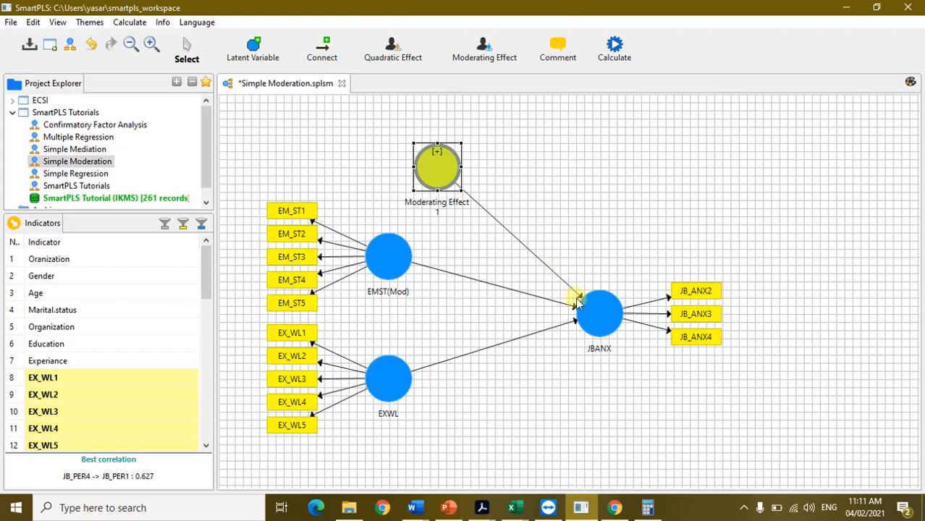
Run the Consistent PLS Algorithm on the moderation model using the Path weighting scheme, 300 maximum iterations and a stop criterion of 7.
{"action": "left_click", "coordinate": [615, 57]}
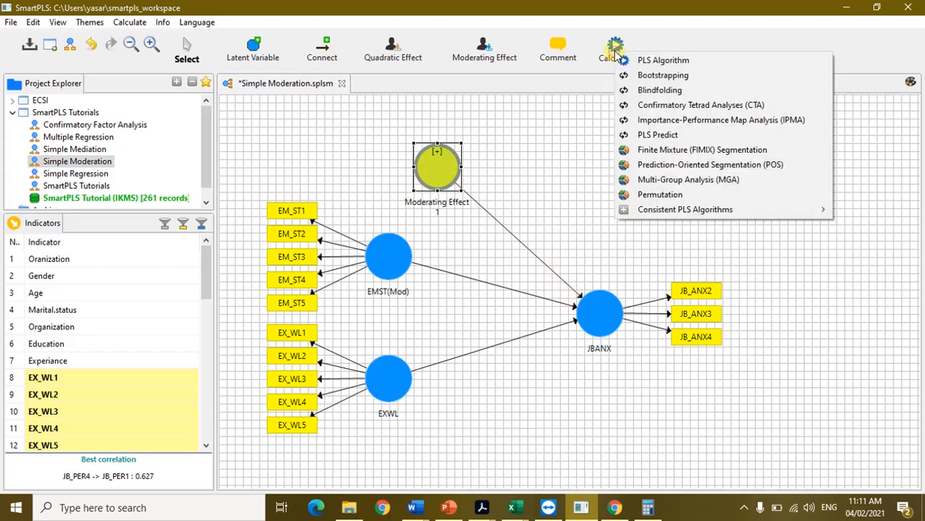
{"action": "mouse_move", "coordinate": [701, 211]}
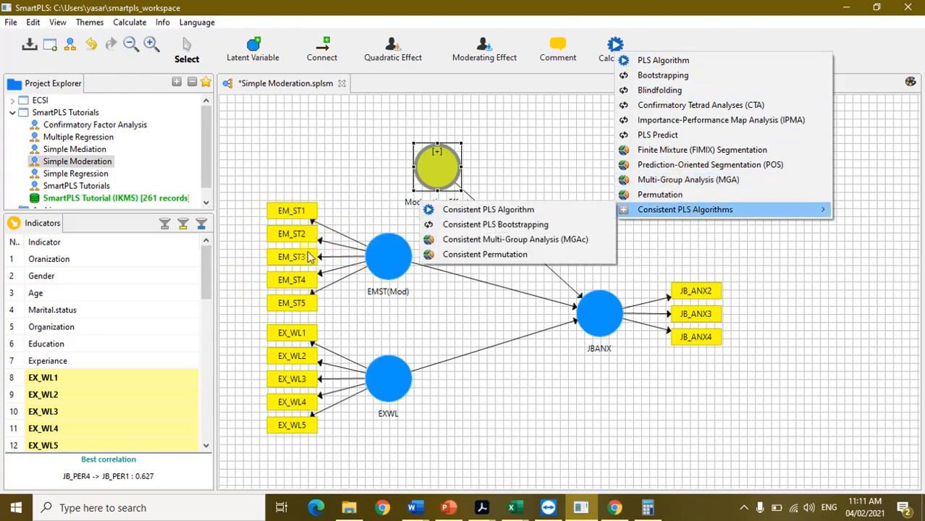
{"action": "mouse_move", "coordinate": [695, 210]}
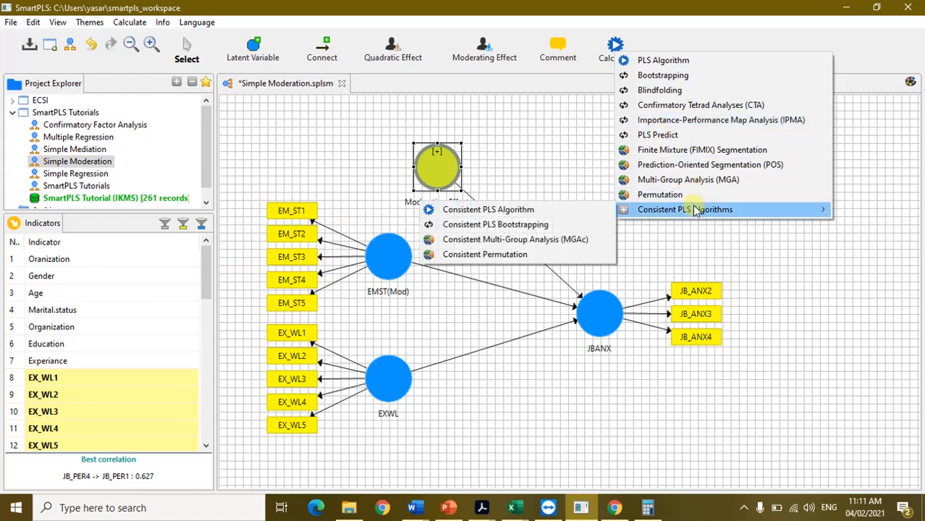
{"action": "left_click", "coordinate": [522, 210]}
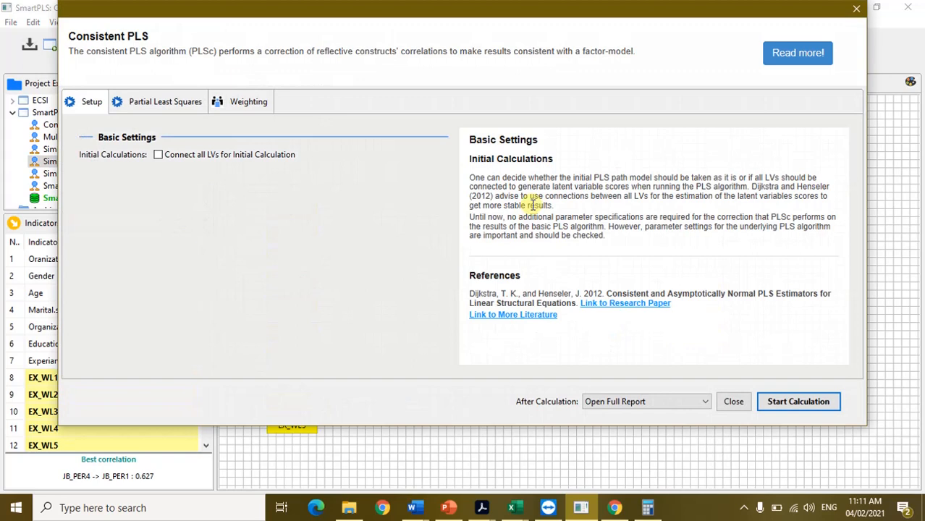
{"action": "left_click", "coordinate": [152, 105]}
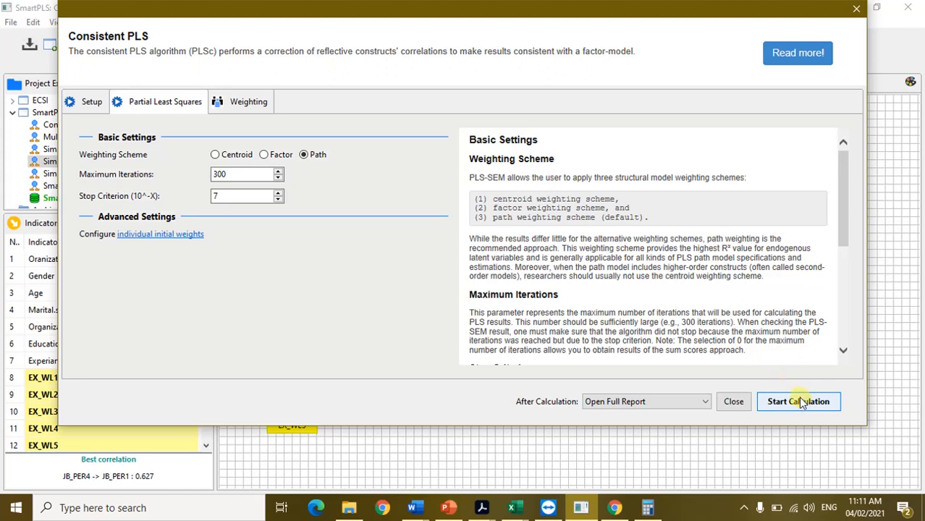
{"action": "left_click", "coordinate": [800, 402]}
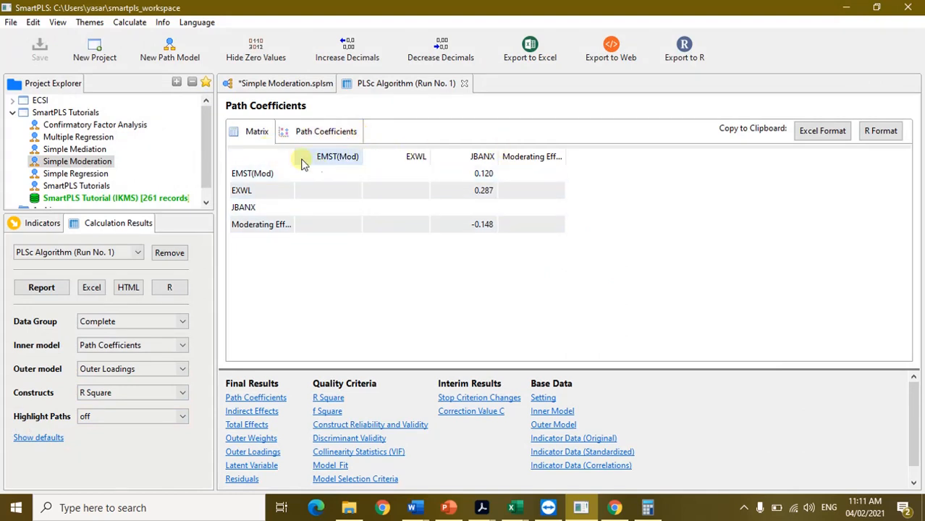
Widen the construct name column and enlarge the results list in the PLSc report, and compare the path coefficients with the model diagram.
{"action": "left_click_drag", "start_coordinate": [295, 155], "coordinate": [315, 155]}
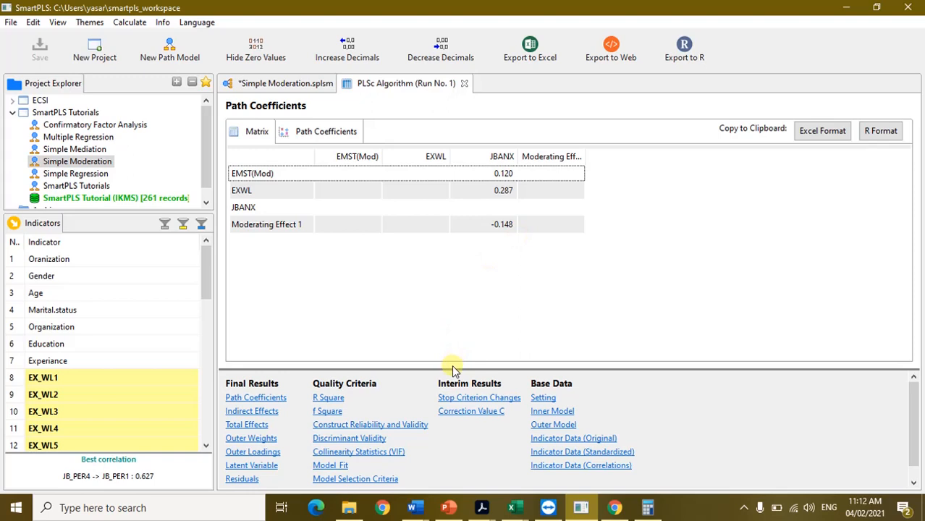
{"action": "left_click_drag", "start_coordinate": [452, 369], "coordinate": [467, 306]}
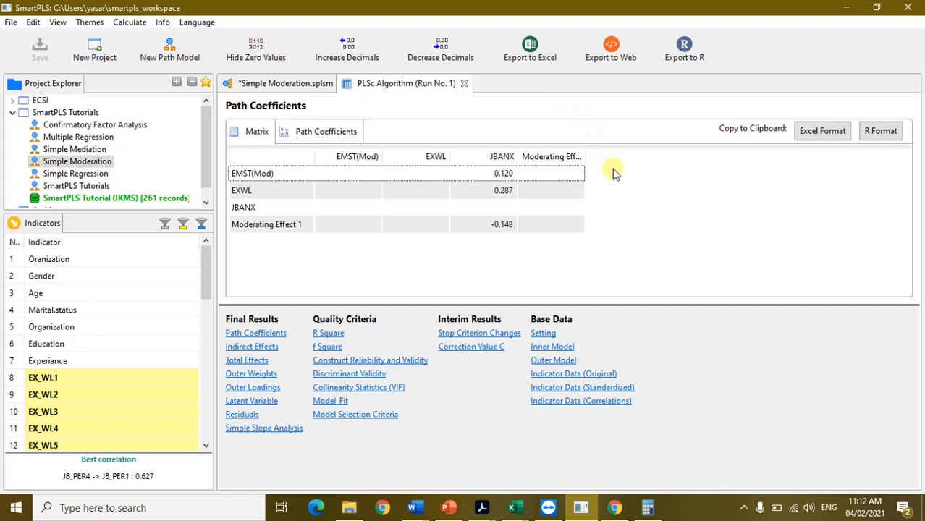
{"action": "left_click", "coordinate": [294, 85]}
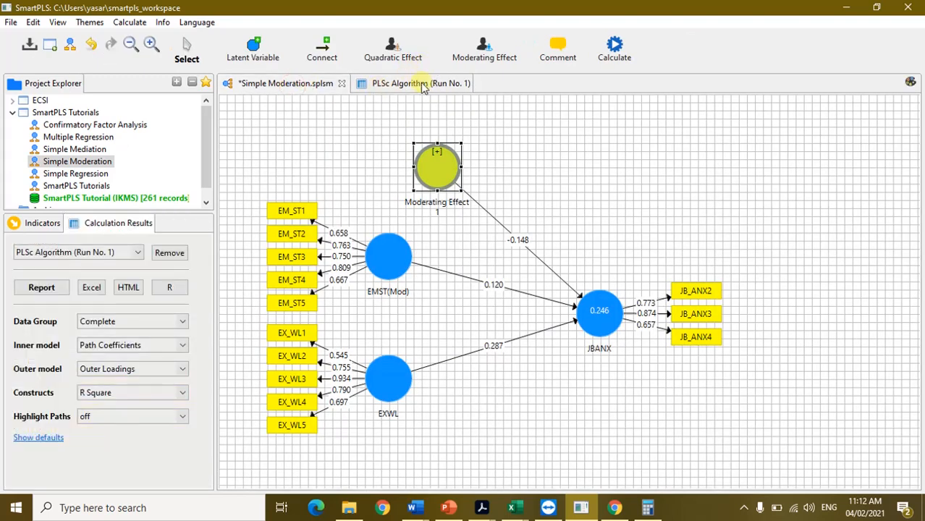
{"action": "left_click", "coordinate": [454, 86]}
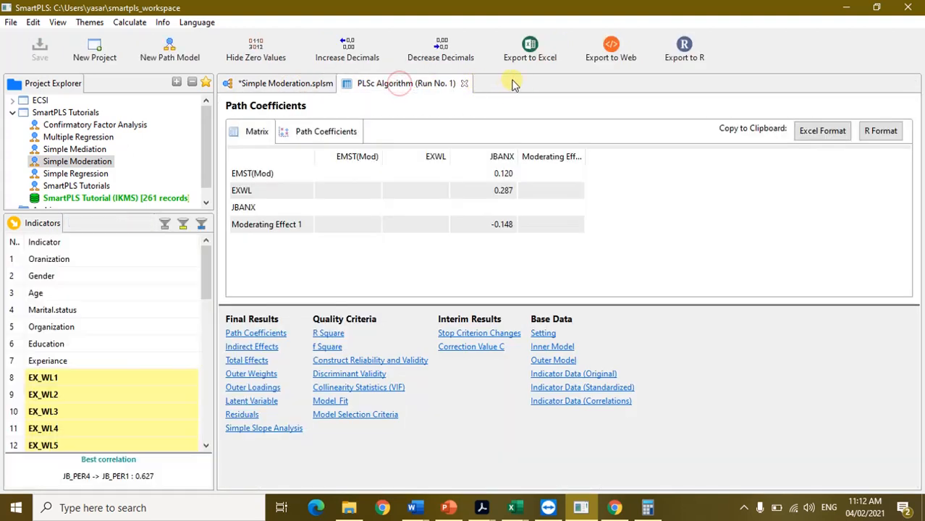
{"action": "left_click", "coordinate": [296, 83]}
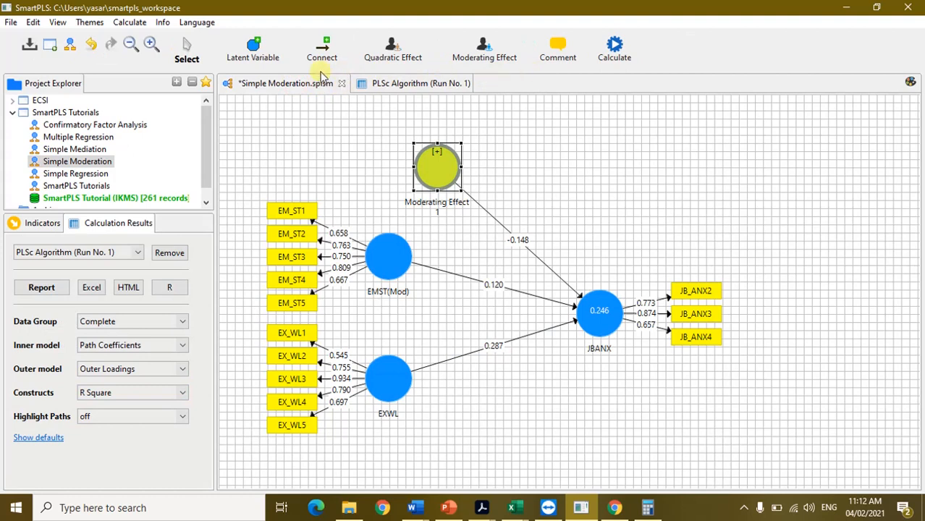
{"action": "left_click", "coordinate": [304, 84]}
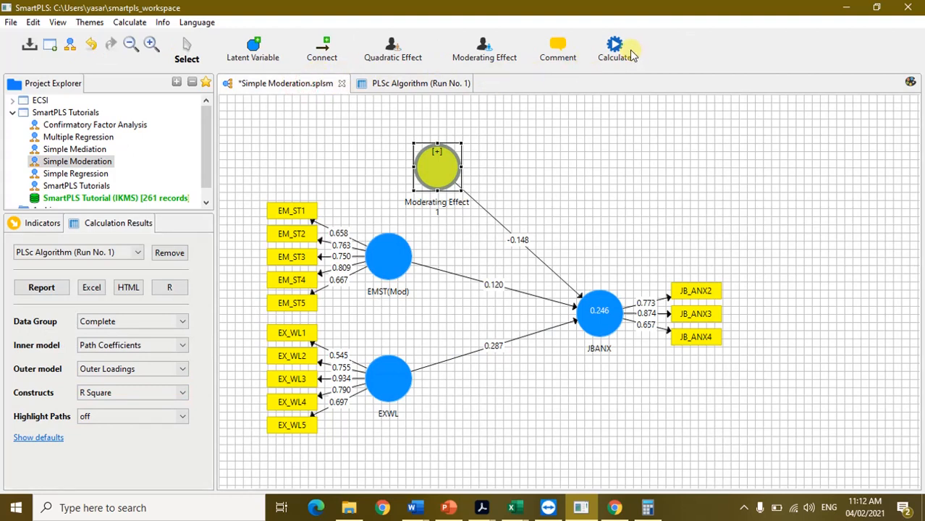
Run Consistent PLS Bootstrapping on the moderation model with 6000 subsamples and open the full report.
{"action": "left_click", "coordinate": [630, 53]}
{"action": "mouse_move", "coordinate": [703, 210]}
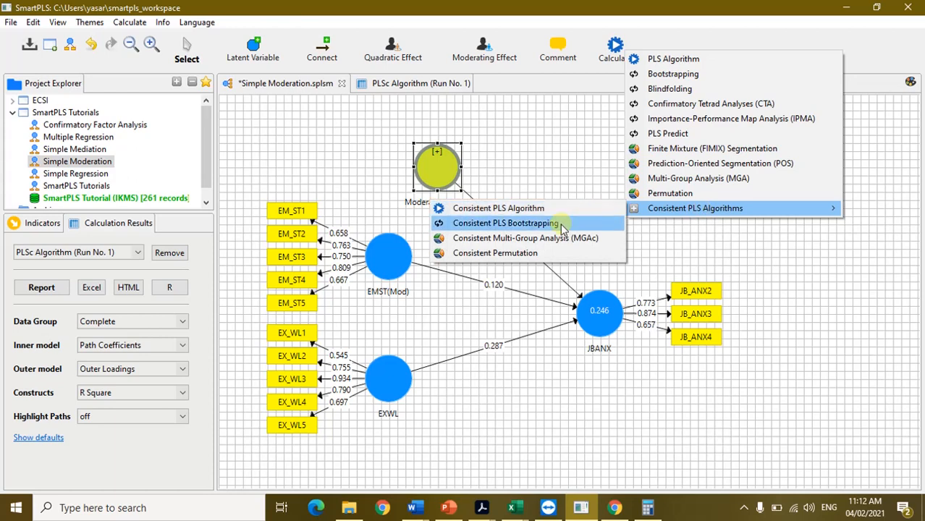
{"action": "left_click", "coordinate": [560, 223]}
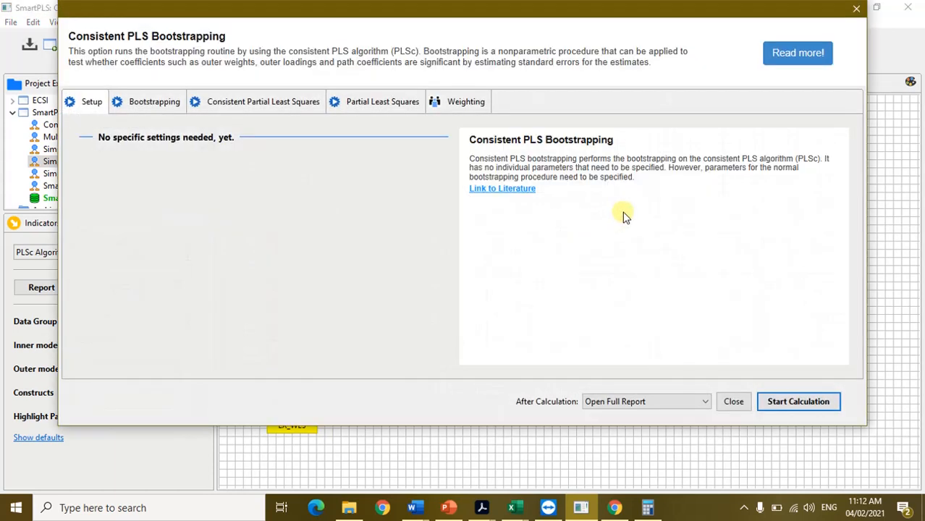
{"action": "left_click", "coordinate": [149, 106]}
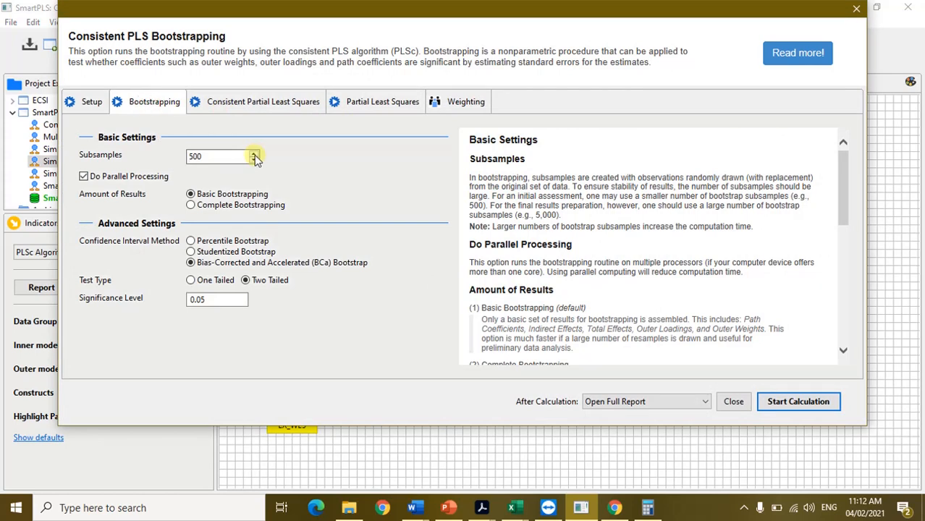
{"action": "left_click", "coordinate": [255, 156]}
{"action": "left_click", "coordinate": [255, 156]}
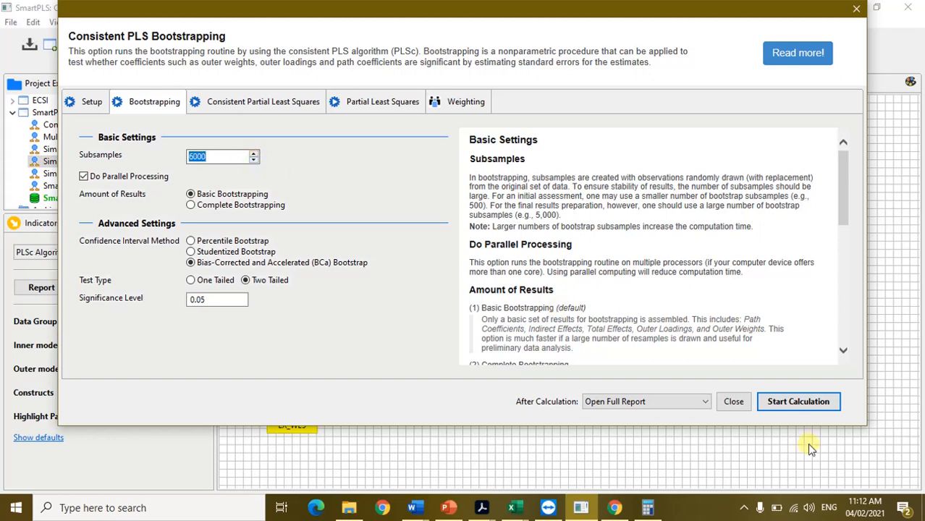
{"action": "left_click", "coordinate": [281, 106]}
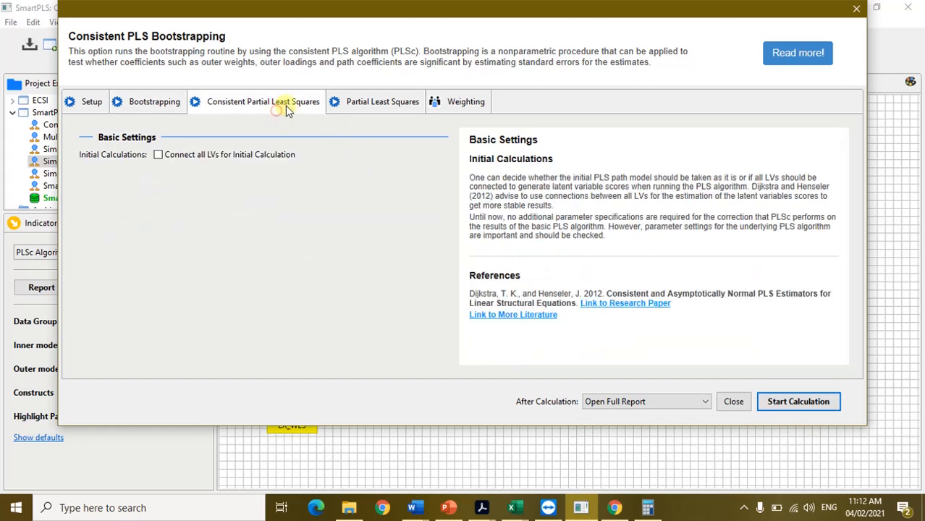
{"action": "left_click", "coordinate": [380, 101]}
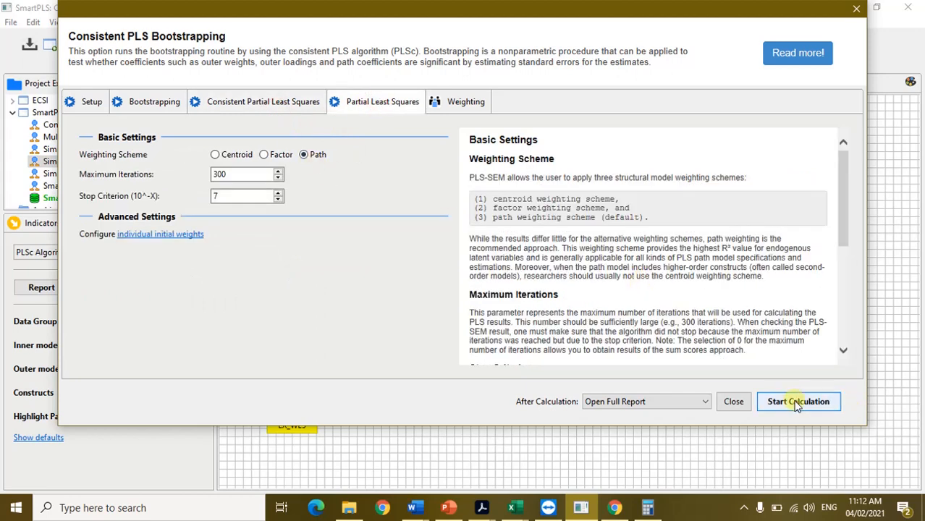
{"action": "left_click", "coordinate": [797, 402]}
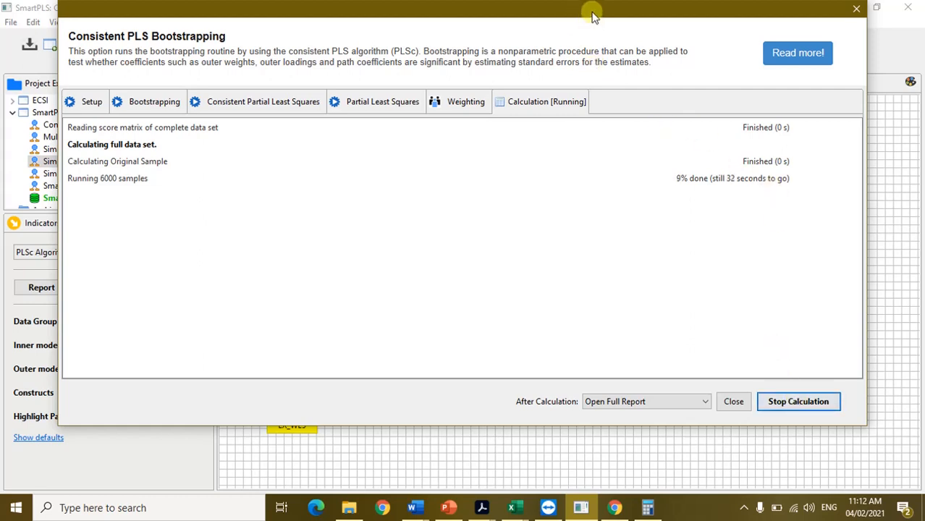
{"action": "left_click_drag", "start_coordinate": [598, 10], "coordinate": [674, 463]}
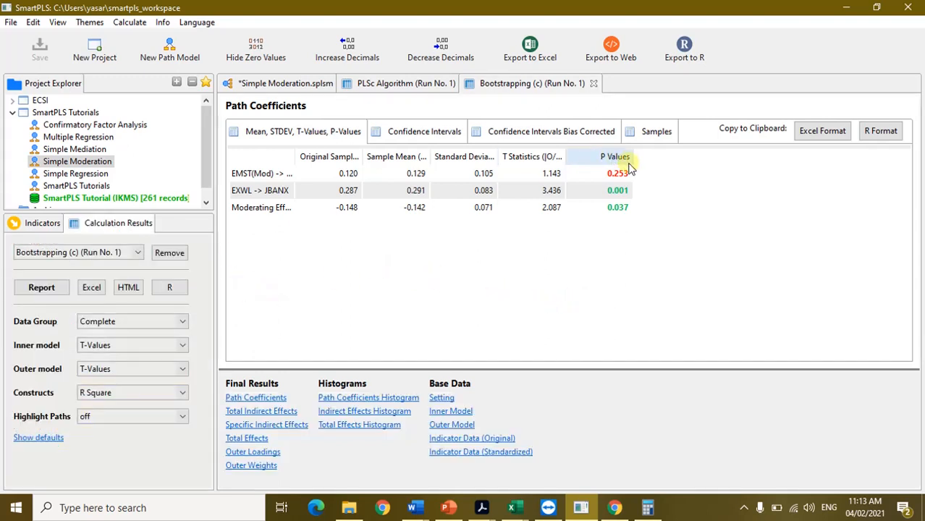
Widen the path name column in the bootstrapping path coefficients table to read the full path names.
{"action": "left_click_drag", "start_coordinate": [296, 154], "coordinate": [407, 158]}
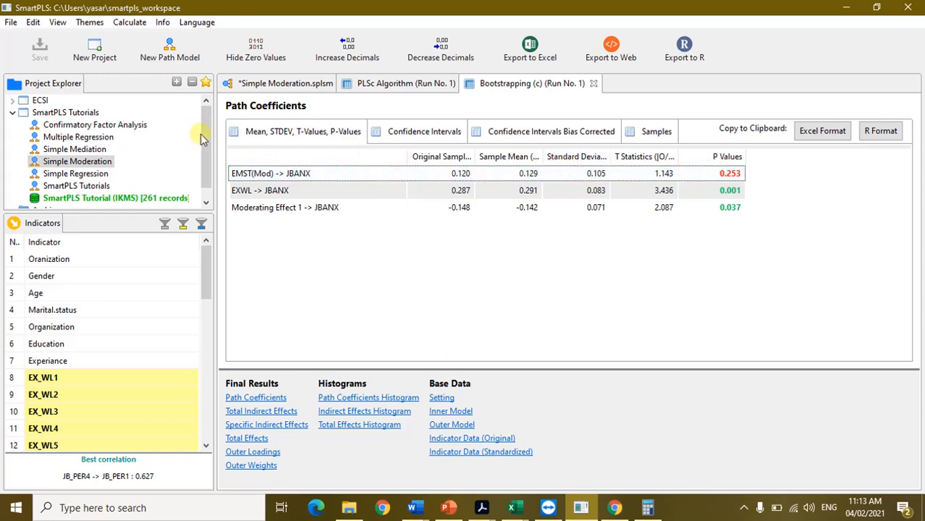
Duplicate the Confirmatory Factor Analysis model under the name MOderation Effect 1.
{"action": "right_click", "coordinate": [88, 126]}
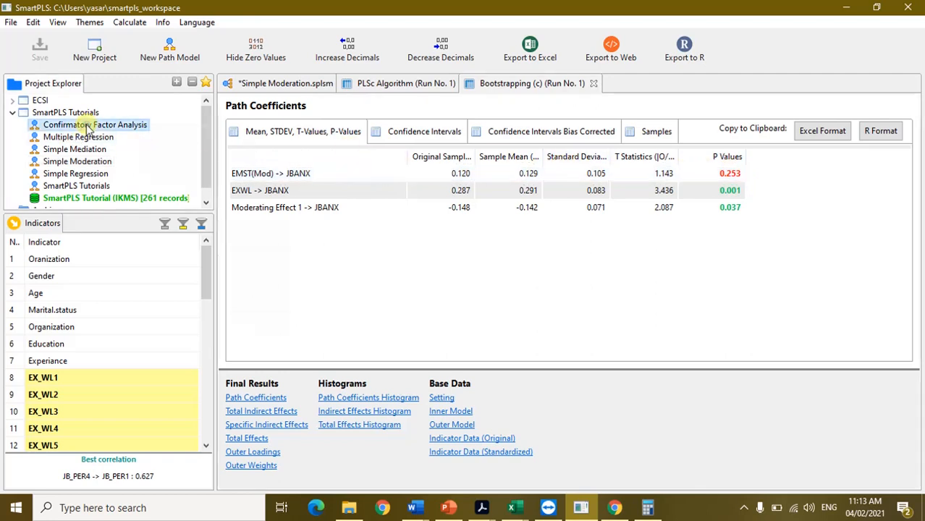
{"action": "left_click", "coordinate": [142, 185]}
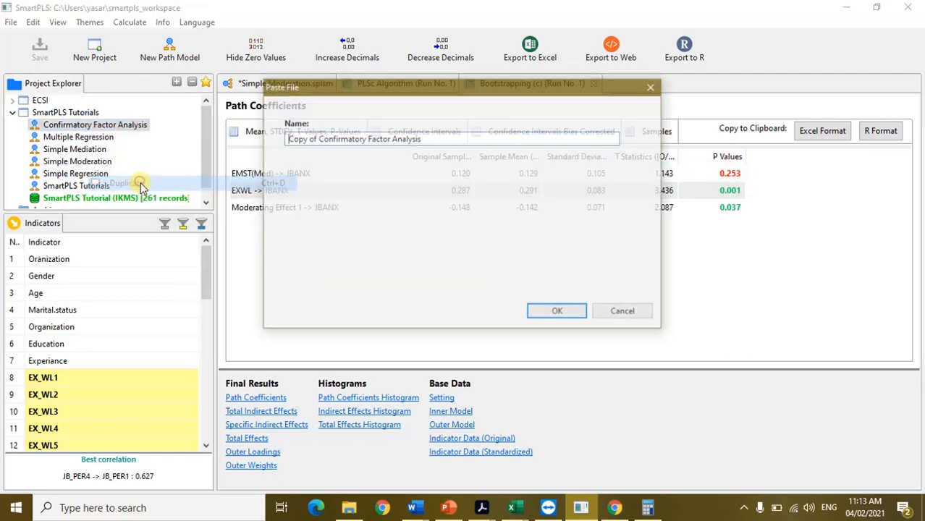
{"action": "left_click_drag", "start_coordinate": [451, 137], "coordinate": [276, 143]}
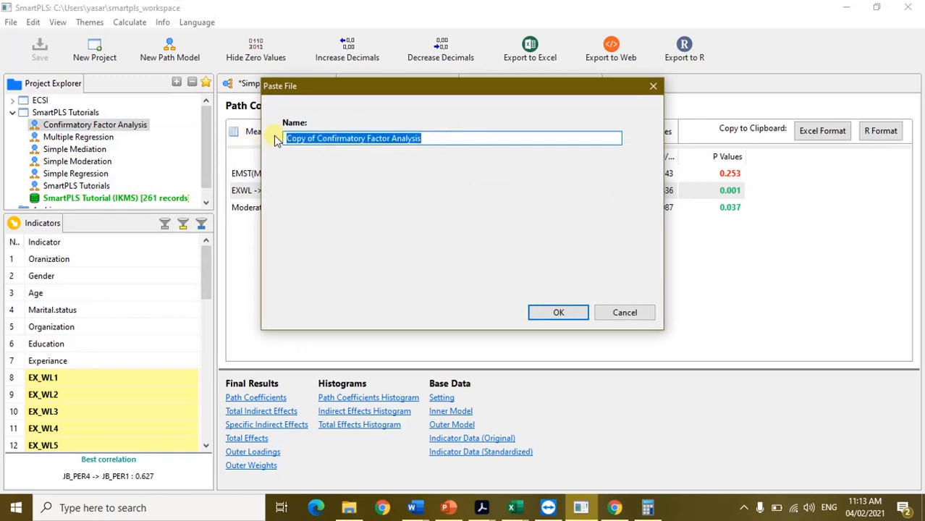
{"action": "type", "text": "MOderation Effect 1"}
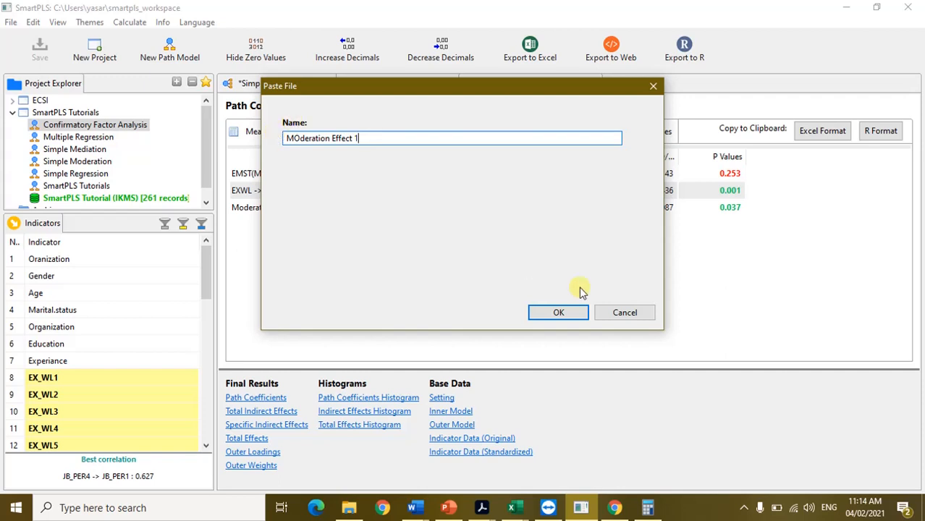
{"action": "left_click", "coordinate": [558, 313]}
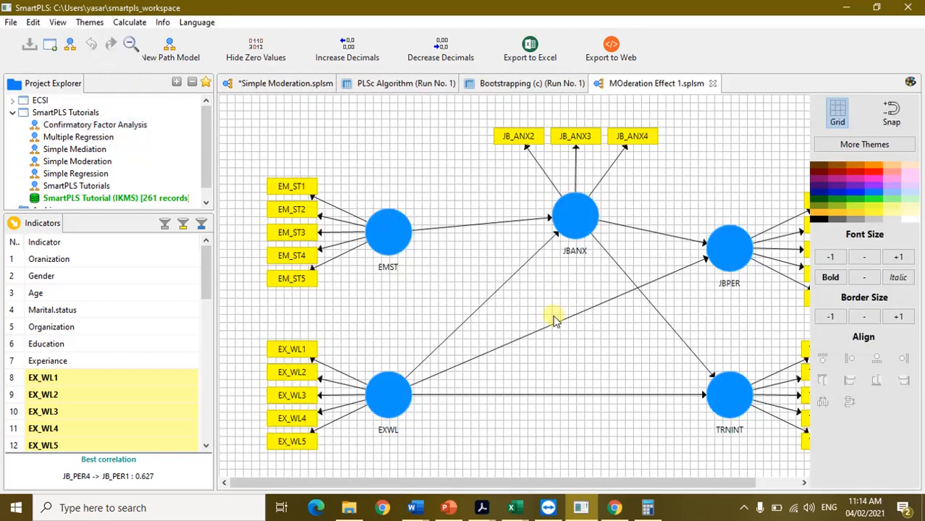
Delete the TRNINT and JBPER constructs from the copied model, and move JBANX down to a height midway between EMST and EXWL.
{"action": "left_click", "coordinate": [724, 402]}
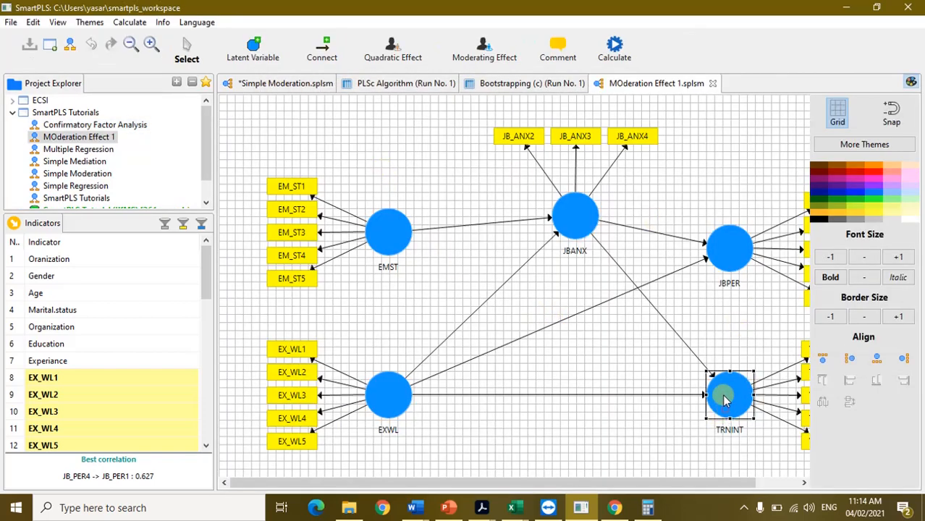
{"action": "left_click", "coordinate": [724, 246], "text": "ctrl"}
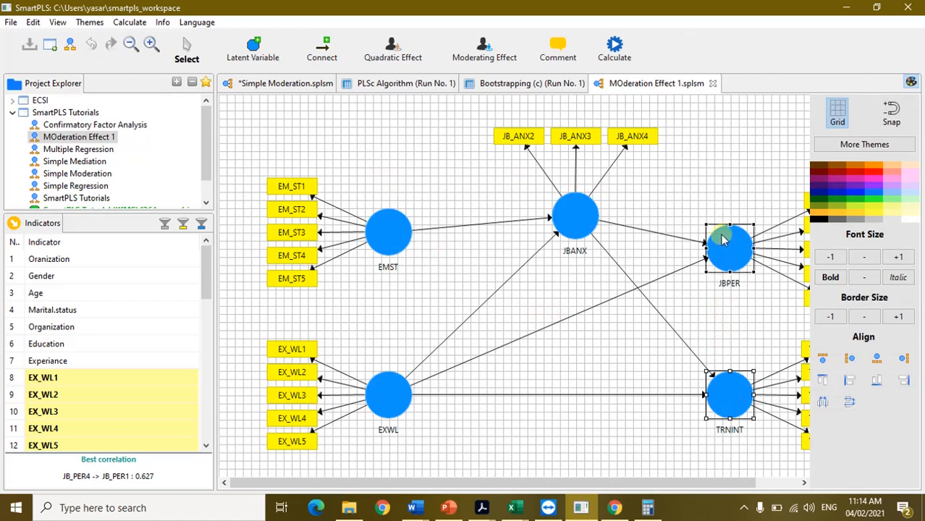
{"action": "key", "text": "Delete"}
{"action": "left_click_drag", "start_coordinate": [579, 217], "coordinate": [593, 335]}
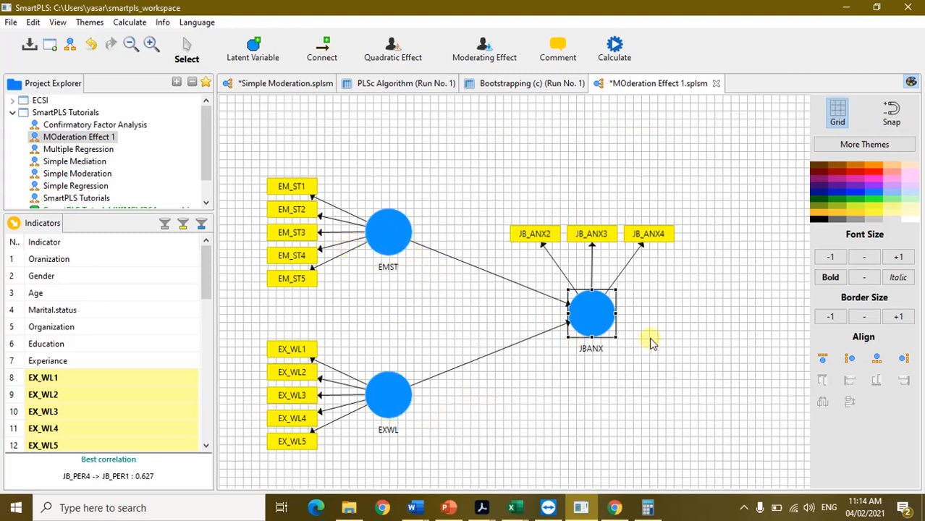
Run Consistent PLS Bootstrapping on the MOderation Effect 1 model with the Path weighting scheme, and widen the path name column in the full report.
{"action": "left_click", "coordinate": [614, 49]}
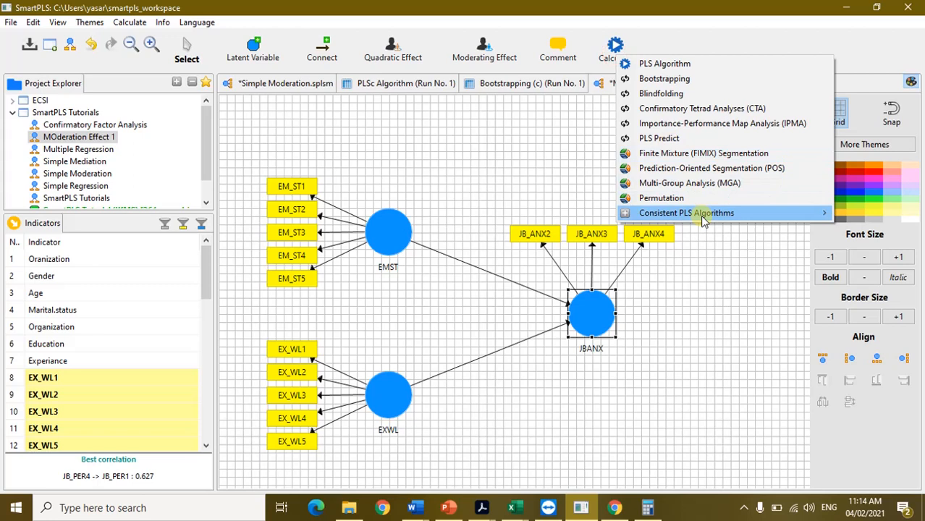
{"action": "mouse_move", "coordinate": [696, 218]}
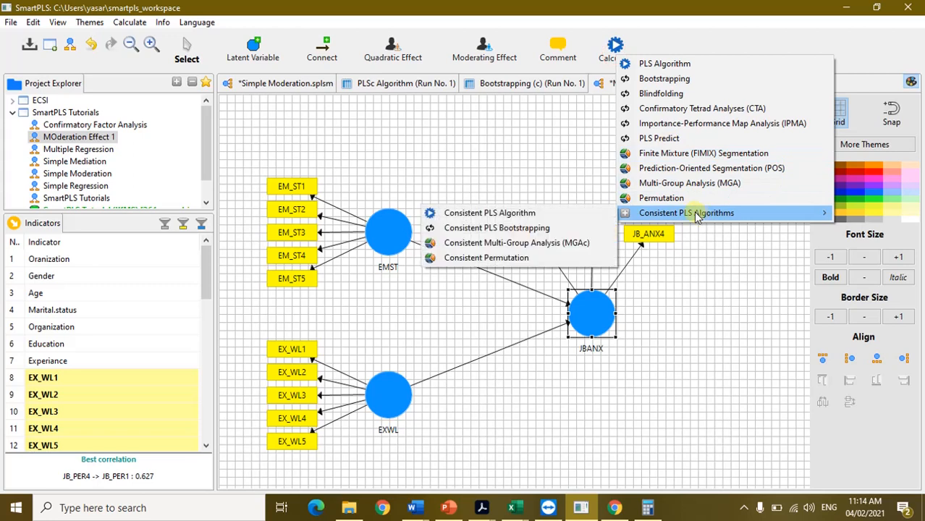
{"action": "left_click", "coordinate": [528, 229]}
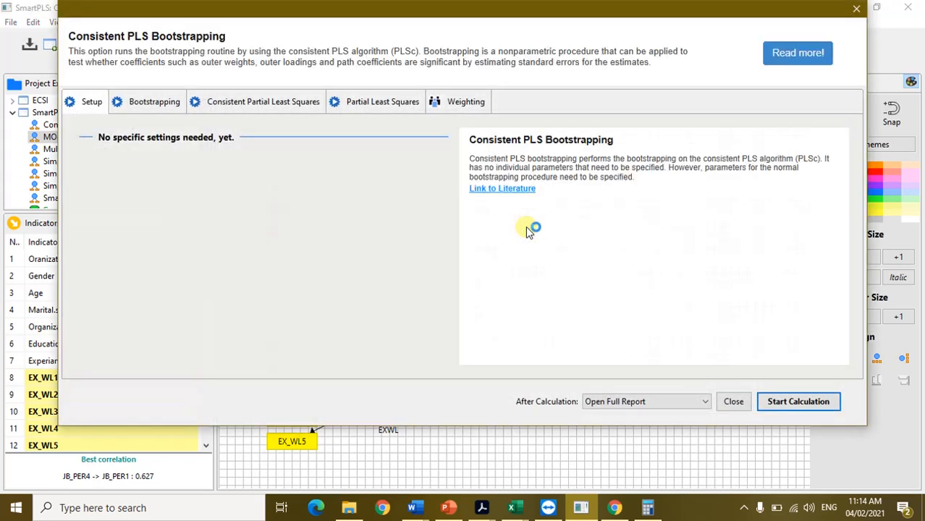
{"action": "left_click", "coordinate": [386, 102]}
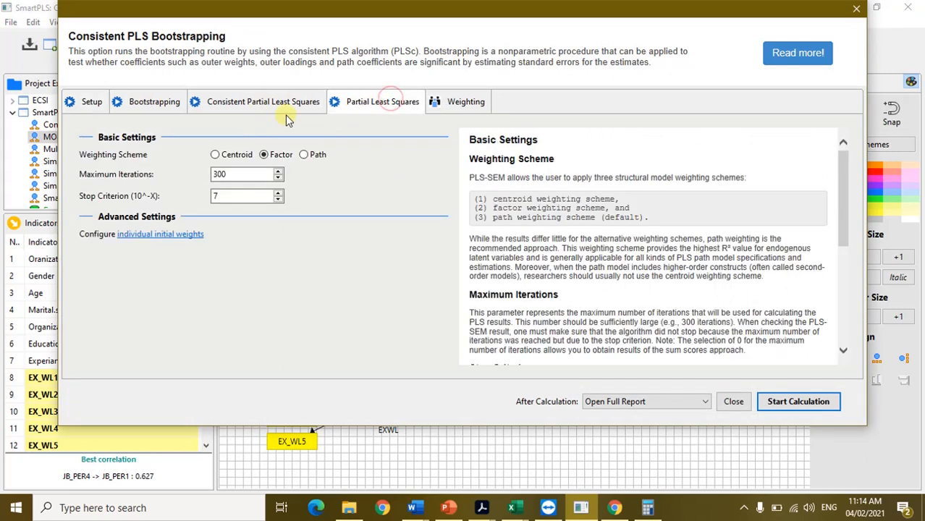
{"action": "left_click", "coordinate": [314, 155]}
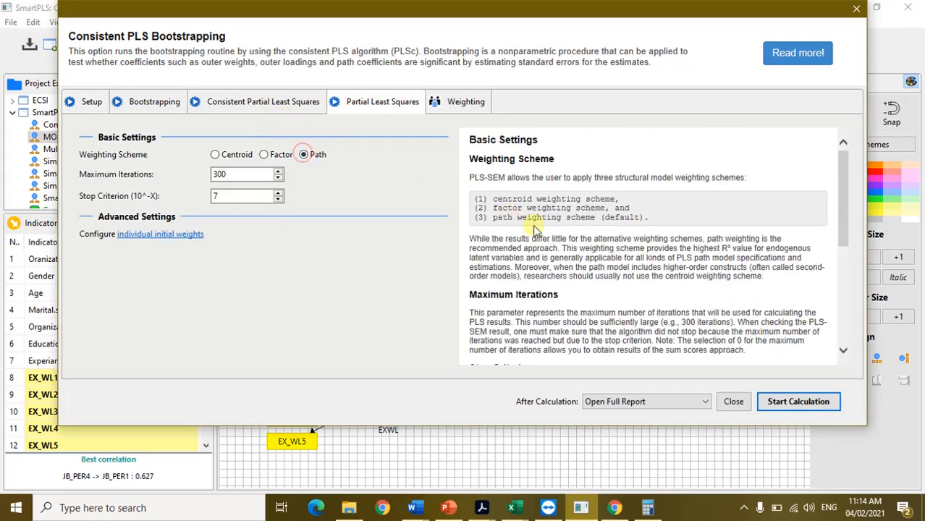
{"action": "left_click", "coordinate": [792, 404]}
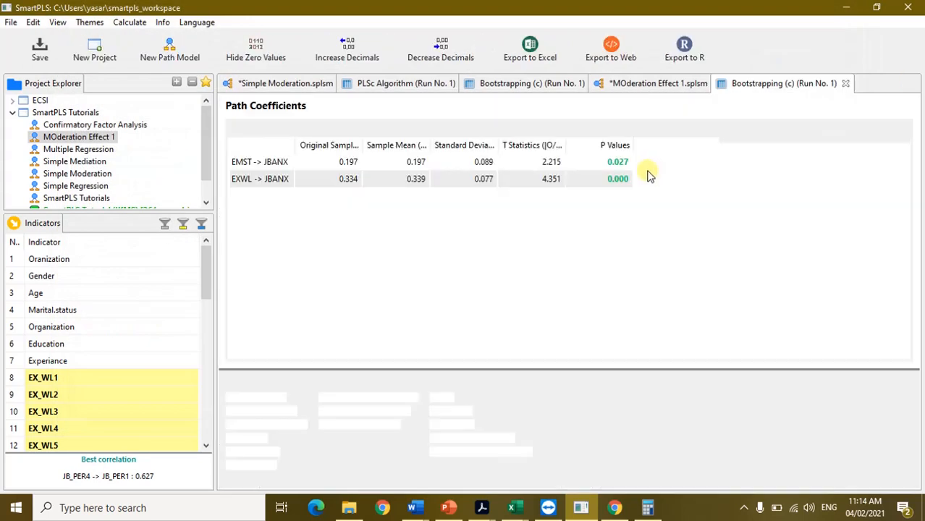
{"action": "left_click_drag", "start_coordinate": [292, 155], "coordinate": [343, 155]}
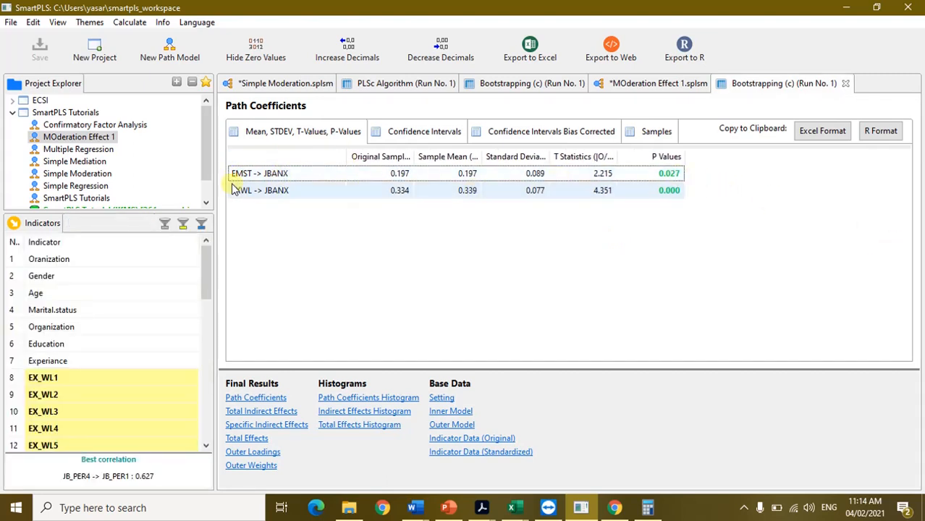
Display path coefficients and p-values for the inner model in both the MOderation Effect 1 and Simple Moderation diagrams.
{"action": "left_click", "coordinate": [658, 84]}
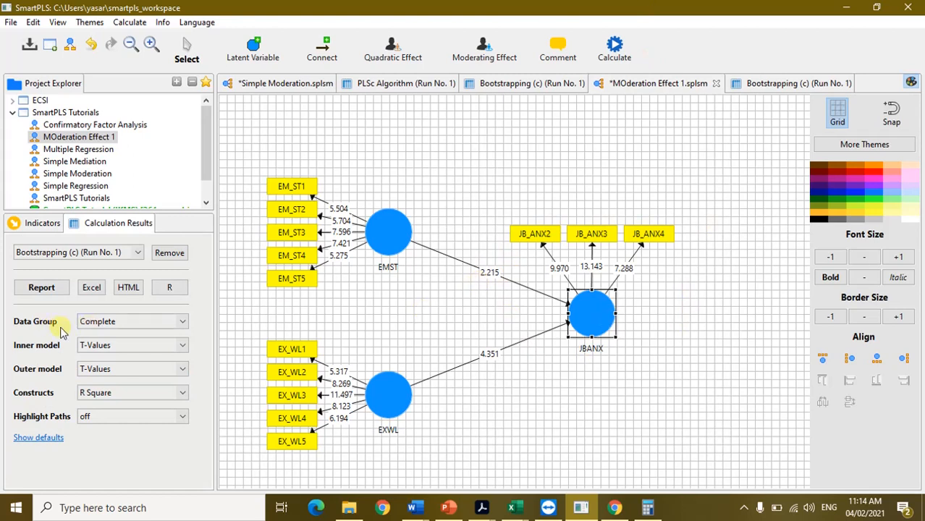
{"action": "left_click", "coordinate": [178, 346]}
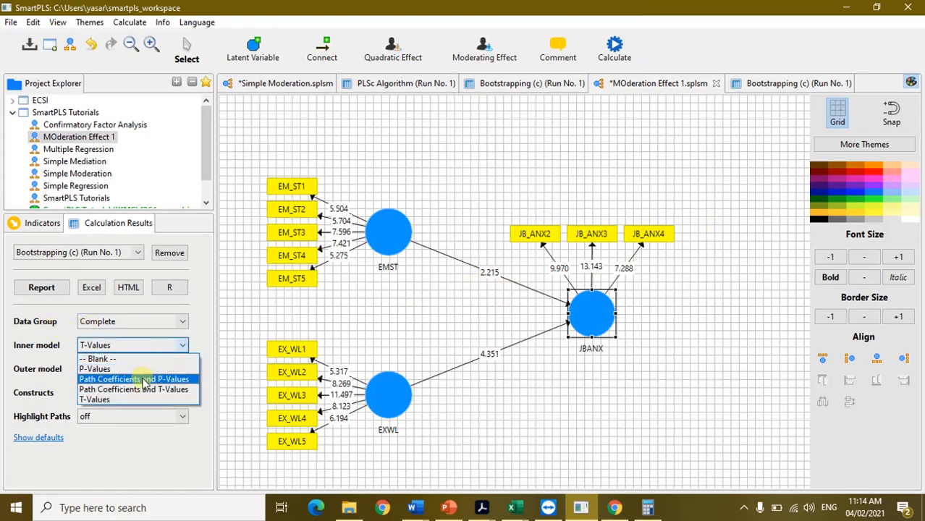
{"action": "left_click", "coordinate": [145, 379]}
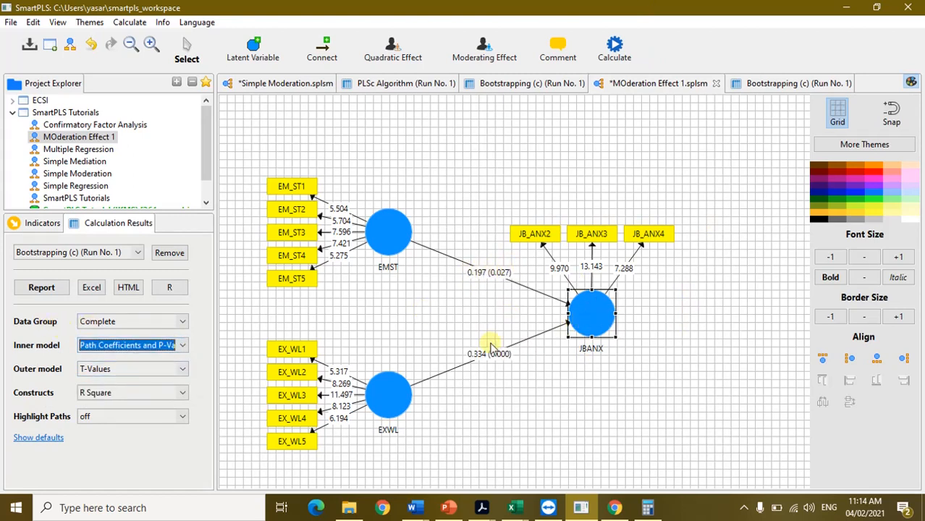
{"action": "left_click", "coordinate": [281, 84]}
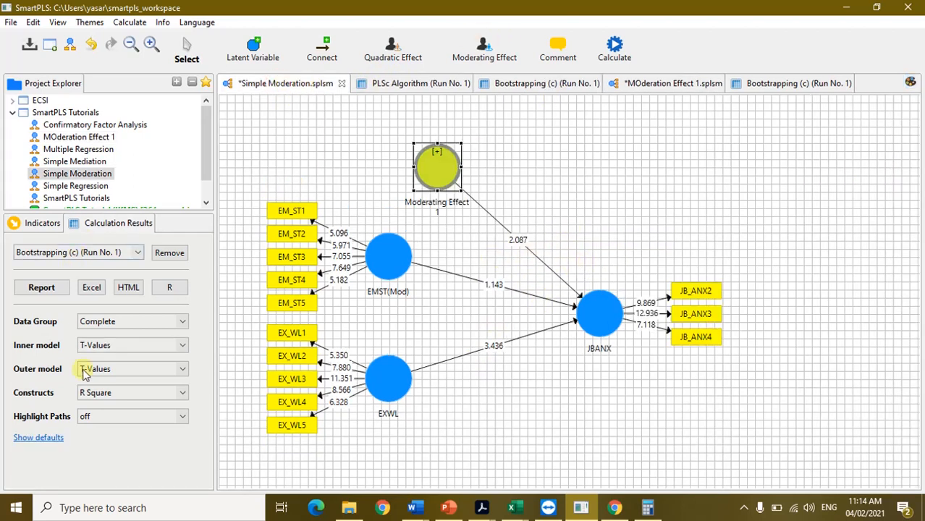
{"action": "left_click", "coordinate": [155, 346]}
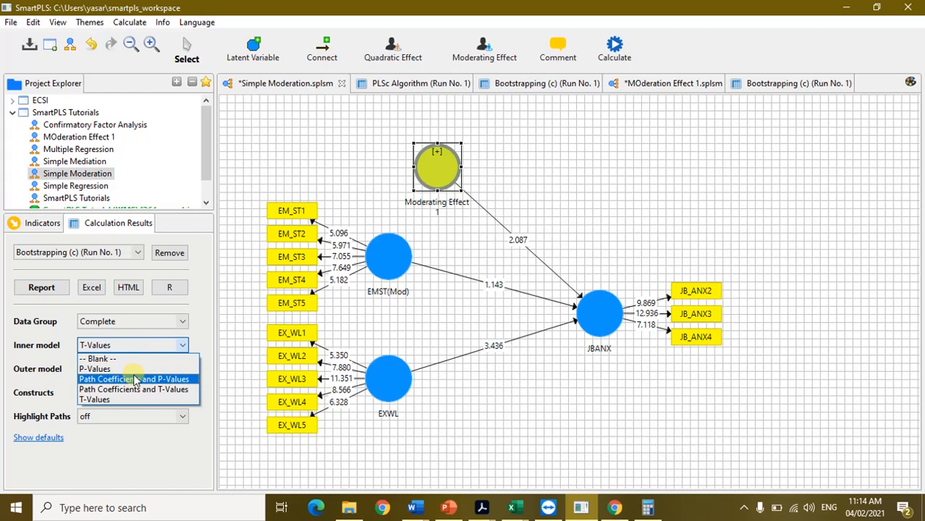
{"action": "left_click", "coordinate": [135, 379]}
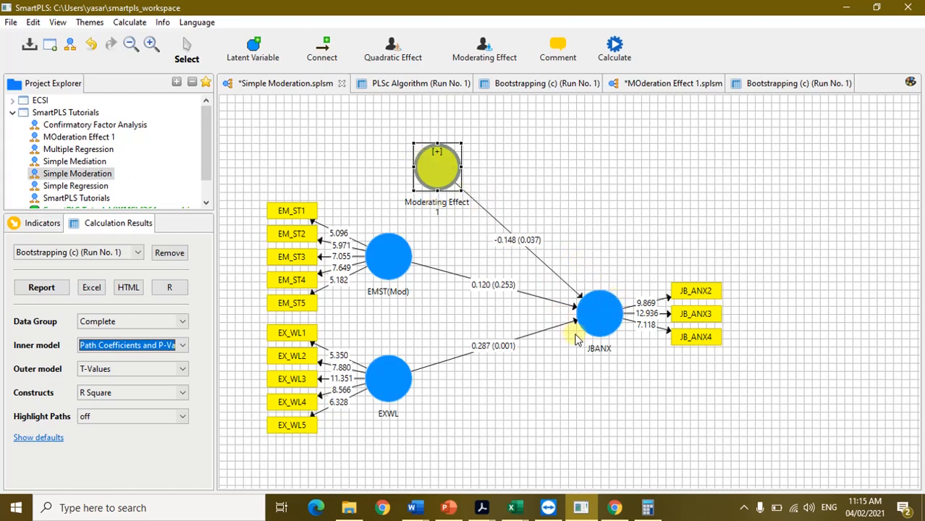
Examine the path coefficients, indirect effects, total effects, outer loadings and latent variable correlations in the PLSc Algorithm report of the Simple Moderation model.
{"action": "left_click", "coordinate": [401, 85]}
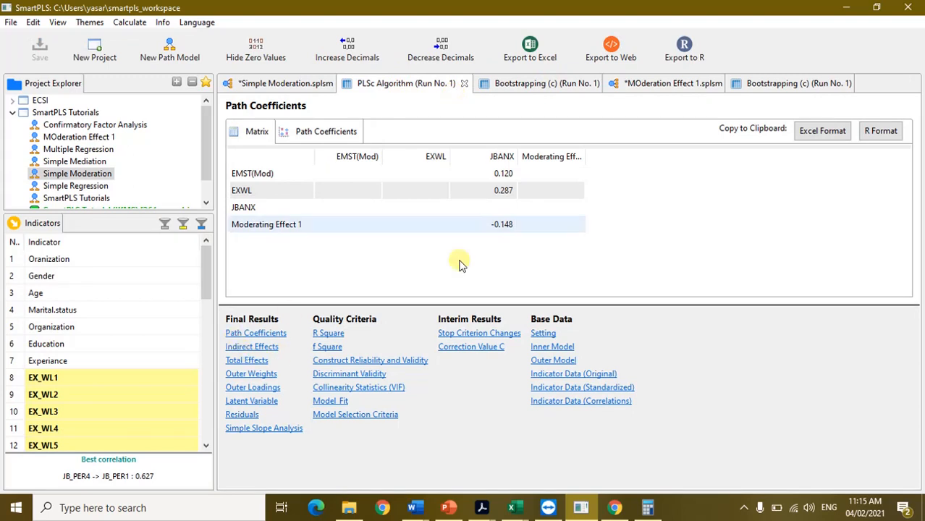
{"action": "left_click", "coordinate": [270, 335]}
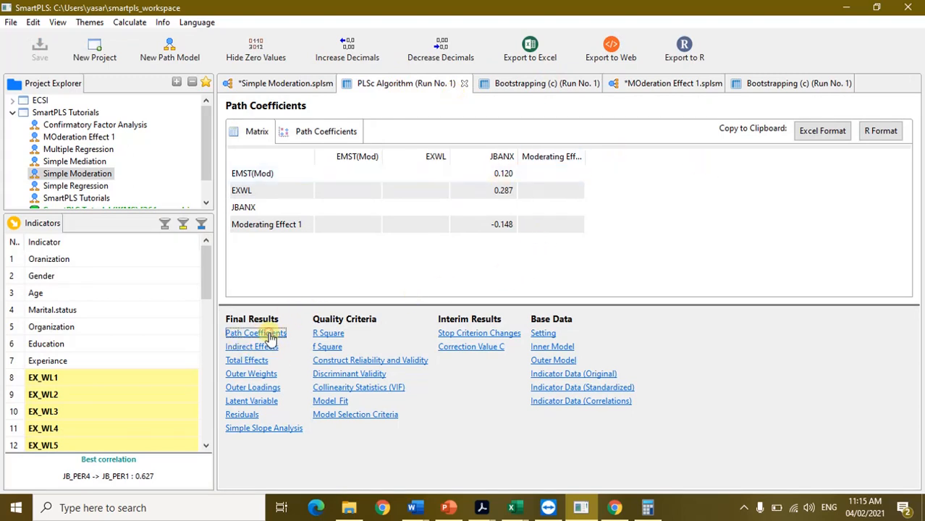
{"action": "left_click", "coordinate": [260, 348]}
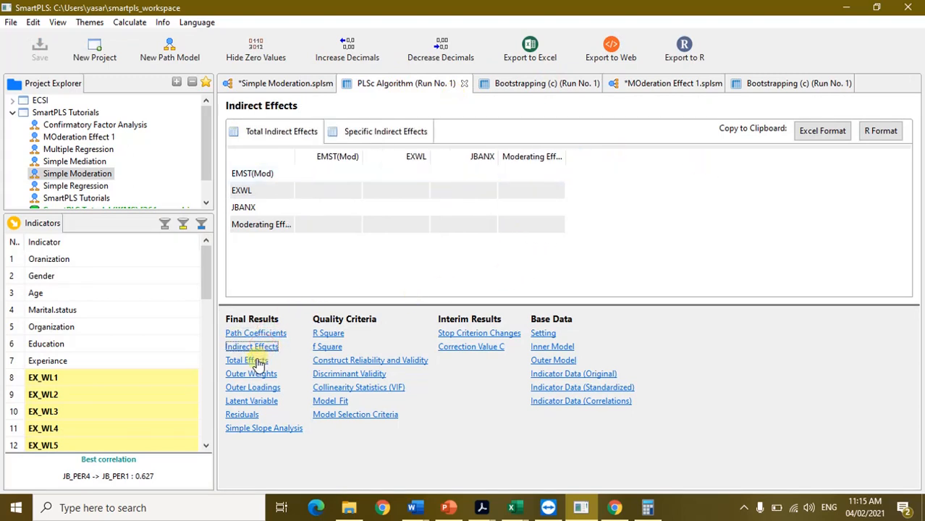
{"action": "left_click", "coordinate": [250, 360]}
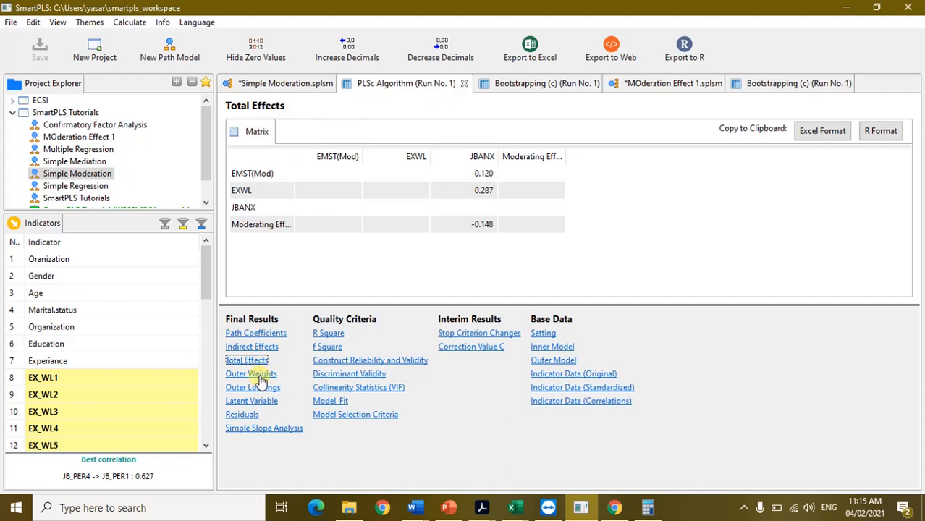
{"action": "left_click", "coordinate": [266, 387]}
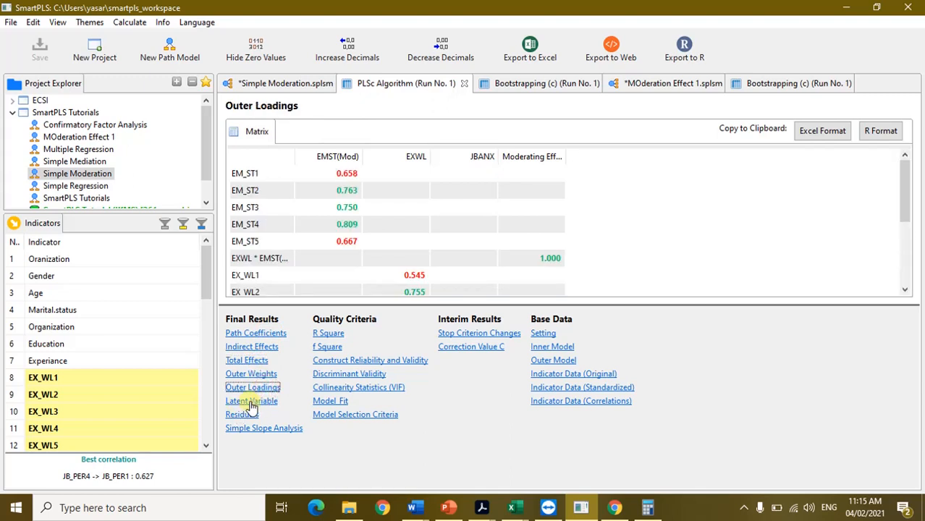
{"action": "left_click", "coordinate": [255, 402]}
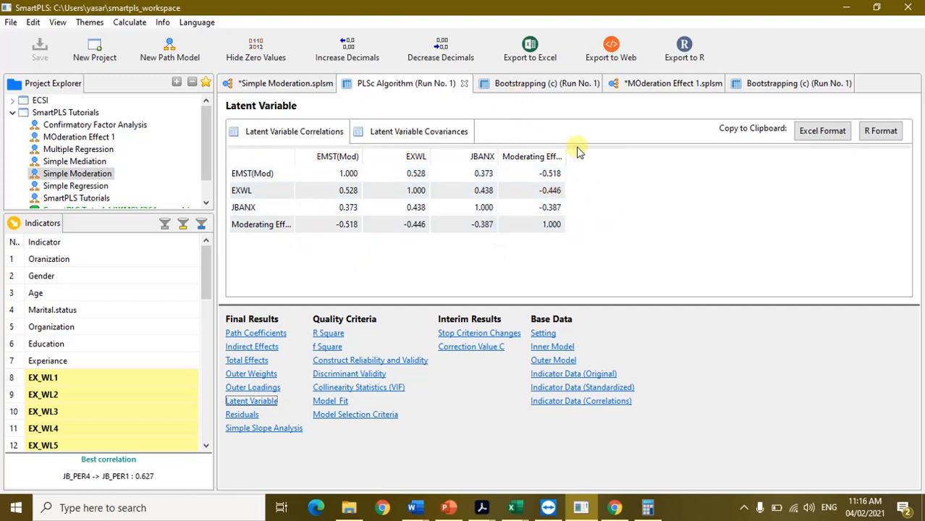
{"action": "left_click_drag", "start_coordinate": [566, 154], "coordinate": [610, 155]}
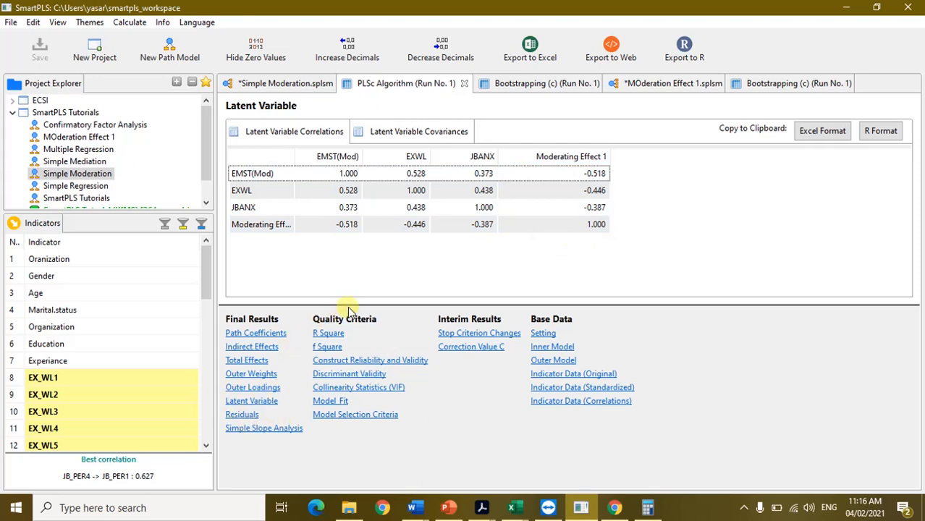
{"action": "mouse_move", "coordinate": [350, 304]}
{"action": "left_mouse_down"}
{"action": "mouse_move", "coordinate": [350, 399]}
{"action": "mouse_move", "coordinate": [346, 315]}
{"action": "left_mouse_up"}
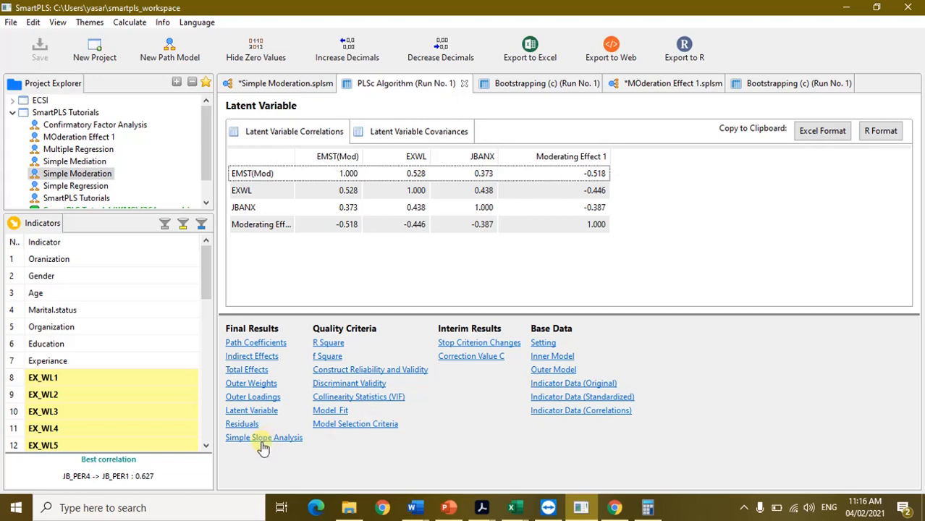
Review the R square, f square, construct reliability and validity, and discriminant validity results in the PLSc Algorithm report.
{"action": "left_click", "coordinate": [328, 344]}
{"action": "left_click", "coordinate": [328, 356]}
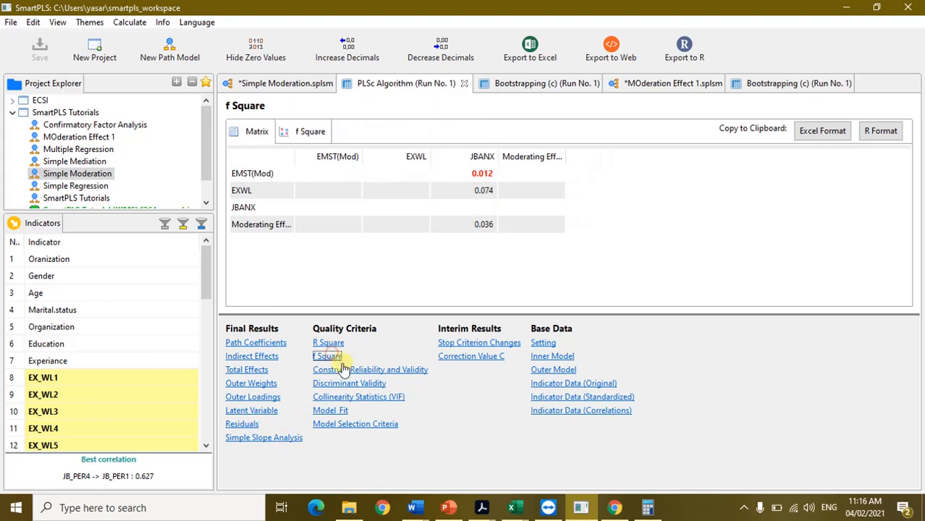
{"action": "left_click", "coordinate": [341, 371]}
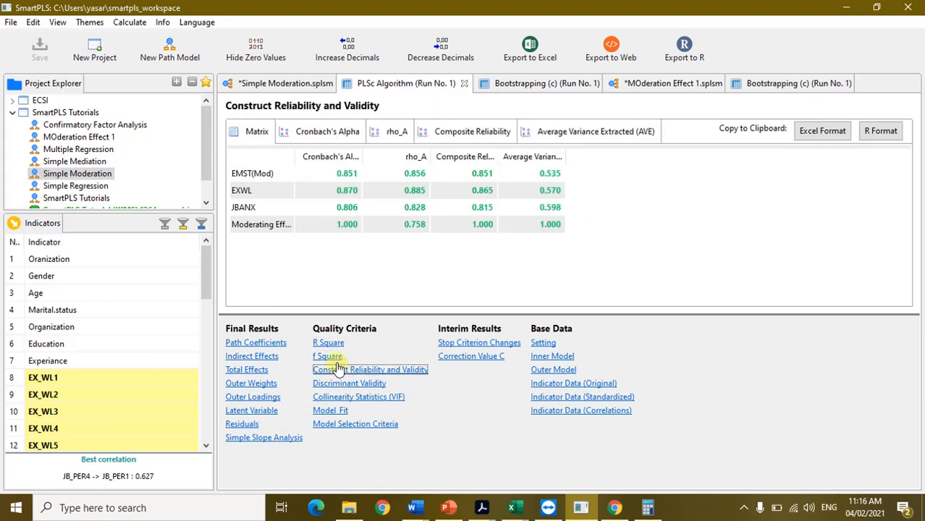
{"action": "left_click", "coordinate": [342, 384]}
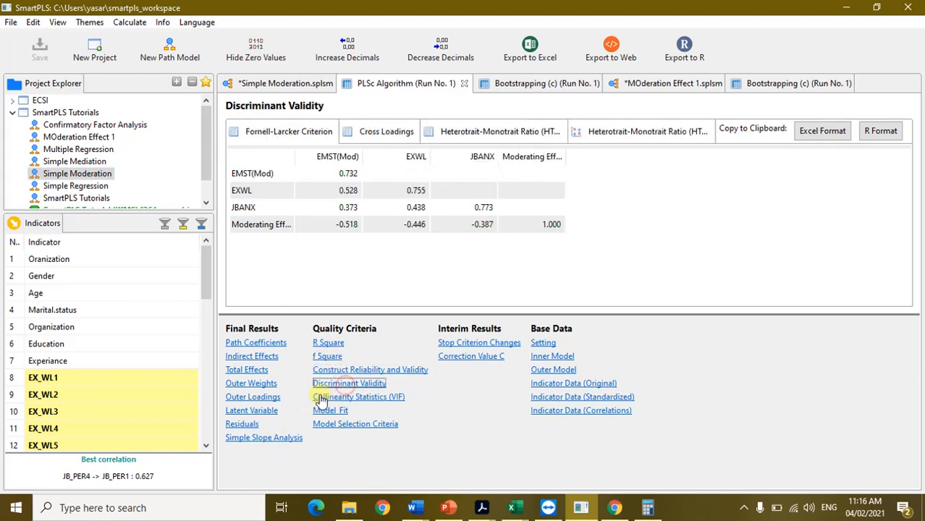
Open the simple slope analysis for Moderating Effect 1 and enlarge its chart area to examine the three EMST(Mod) lines.
{"action": "left_click", "coordinate": [274, 439]}
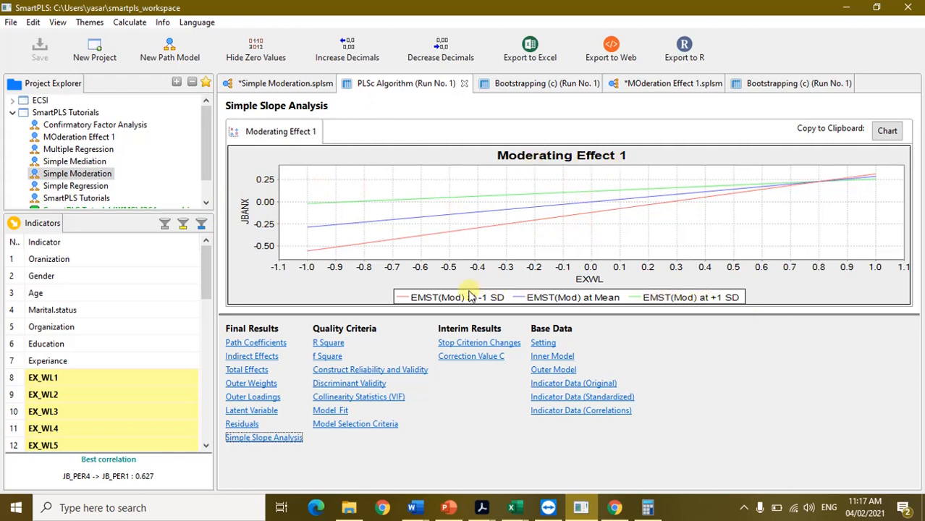
{"action": "left_click_drag", "start_coordinate": [573, 314], "coordinate": [578, 350]}
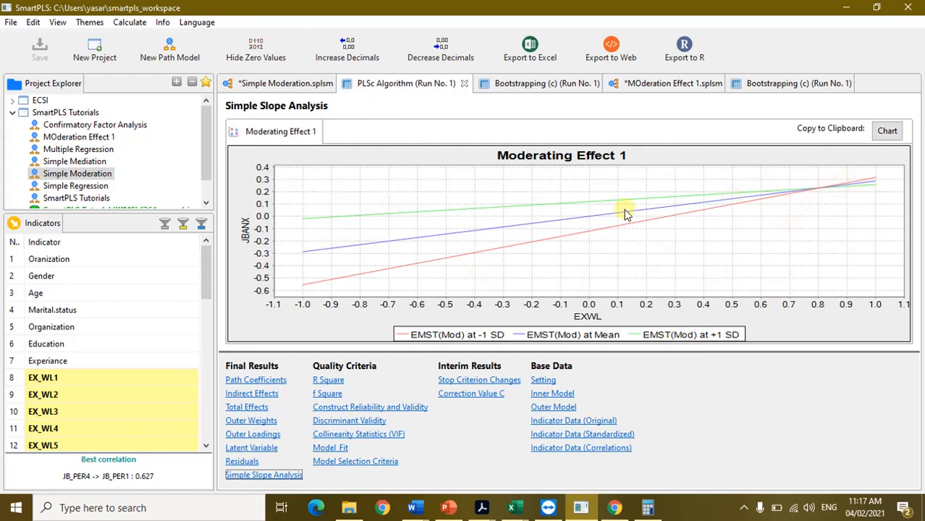
Review the path values in the Simple Moderation diagram and return to the simple slope chart for Moderating Effect 1.
{"action": "left_click", "coordinate": [287, 84]}
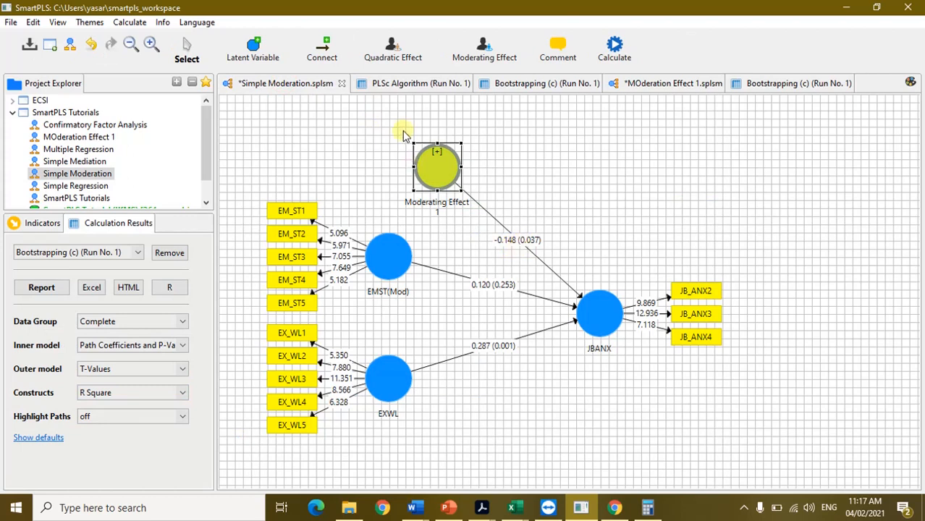
{"action": "left_click", "coordinate": [399, 84]}
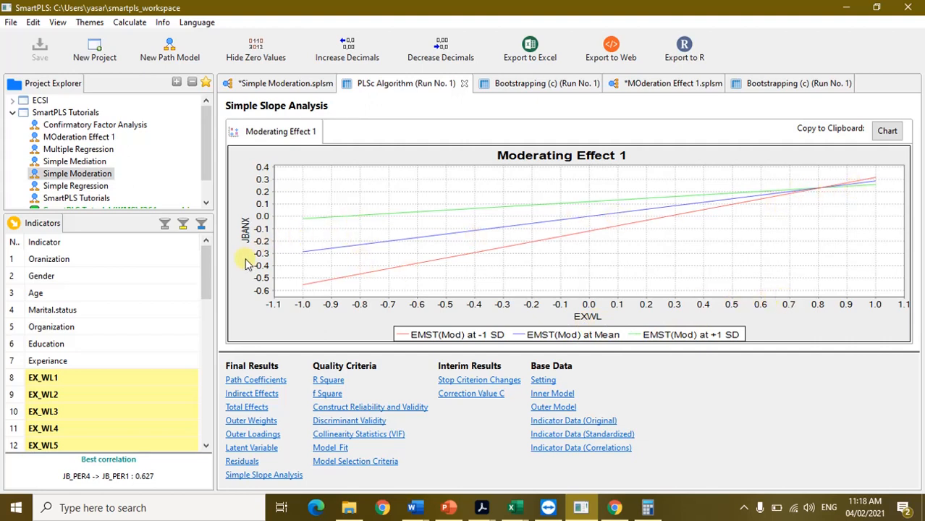
Switch to the thesis document in Word, look through its mediation and moderated mediation results, and return to SmartPLS.
{"action": "left_click", "coordinate": [412, 508]}
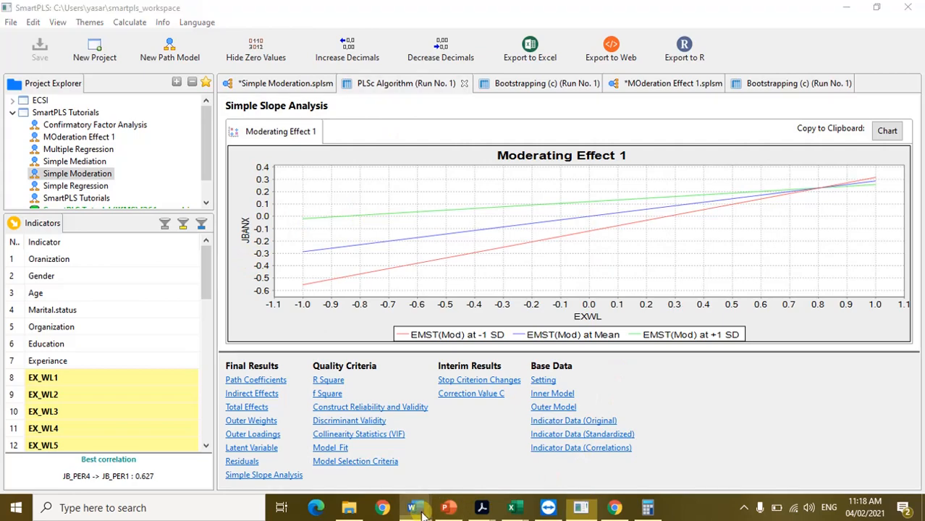
{"action": "left_click", "coordinate": [459, 444]}
{"action": "scroll", "coordinate": [219, 246], "scroll_direction": "down", "scroll_amount": 10}
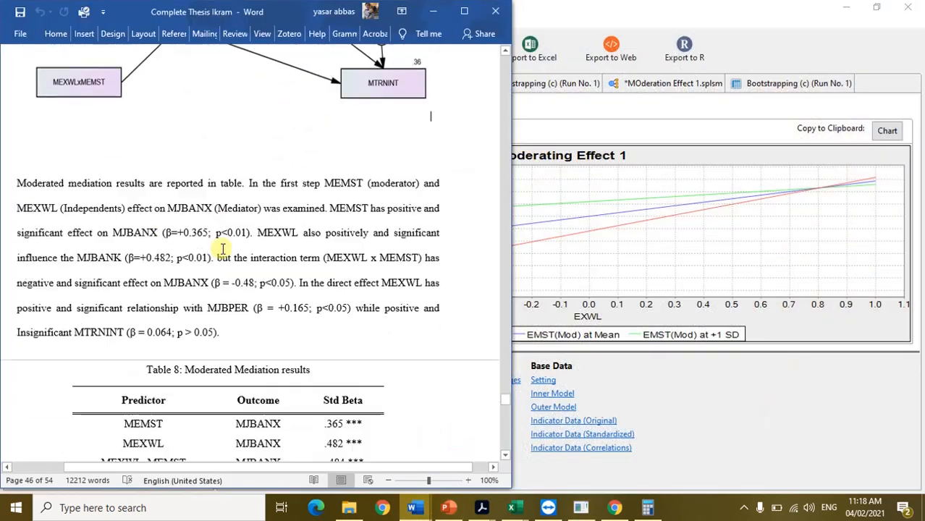
{"action": "scroll", "coordinate": [222, 244], "scroll_direction": "down", "scroll_amount": 20}
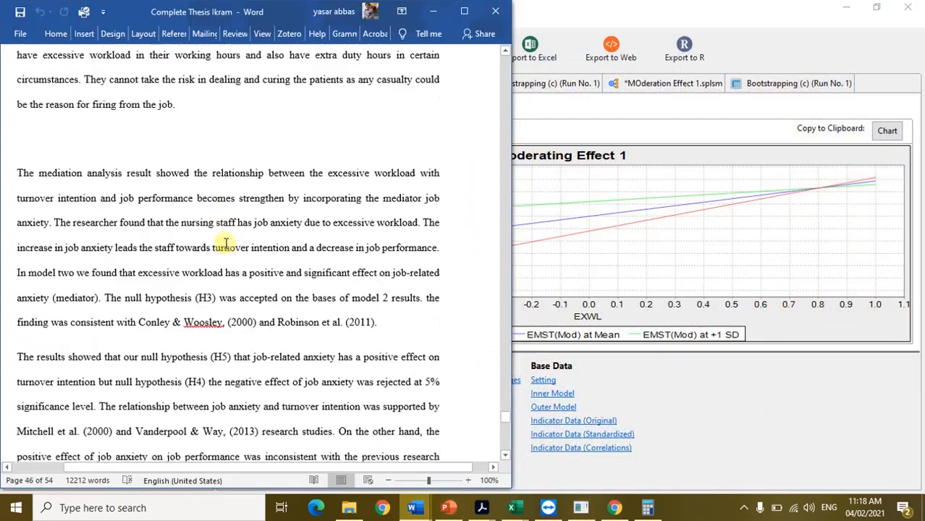
{"action": "scroll", "coordinate": [226, 244], "scroll_direction": "up", "scroll_amount": 20}
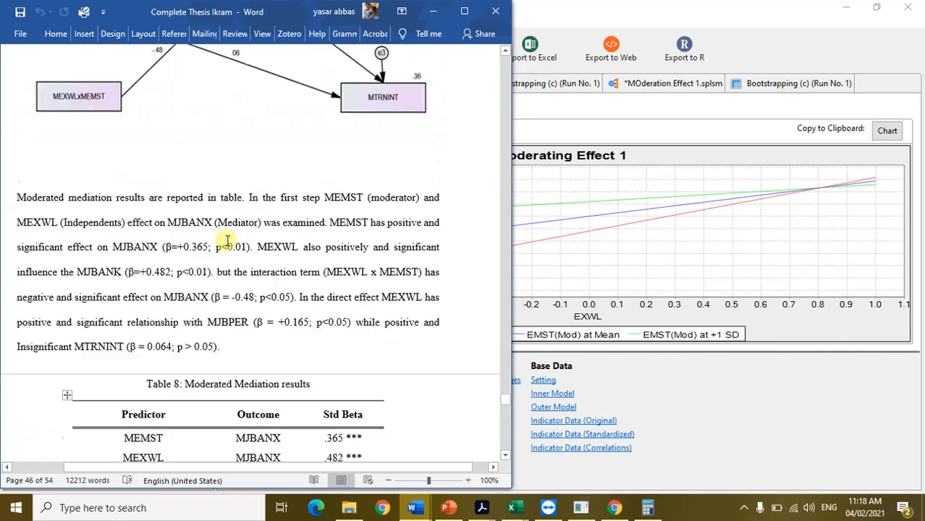
{"action": "scroll", "coordinate": [226, 241], "scroll_direction": "up", "scroll_amount": 15}
{"action": "scroll", "coordinate": [249, 229], "scroll_direction": "down", "scroll_amount": 6}
{"action": "scroll", "coordinate": [262, 267], "scroll_direction": "down", "scroll_amount": 10}
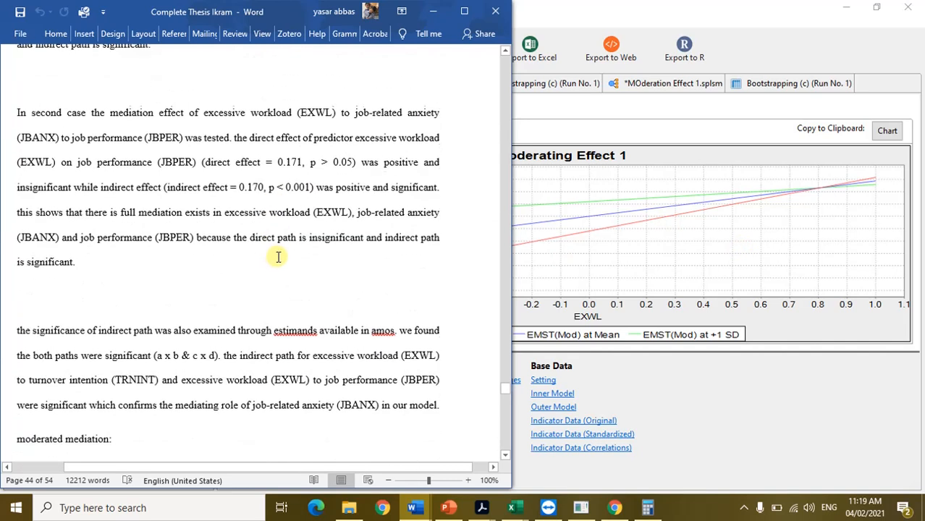
{"action": "left_click", "coordinate": [694, 253]}
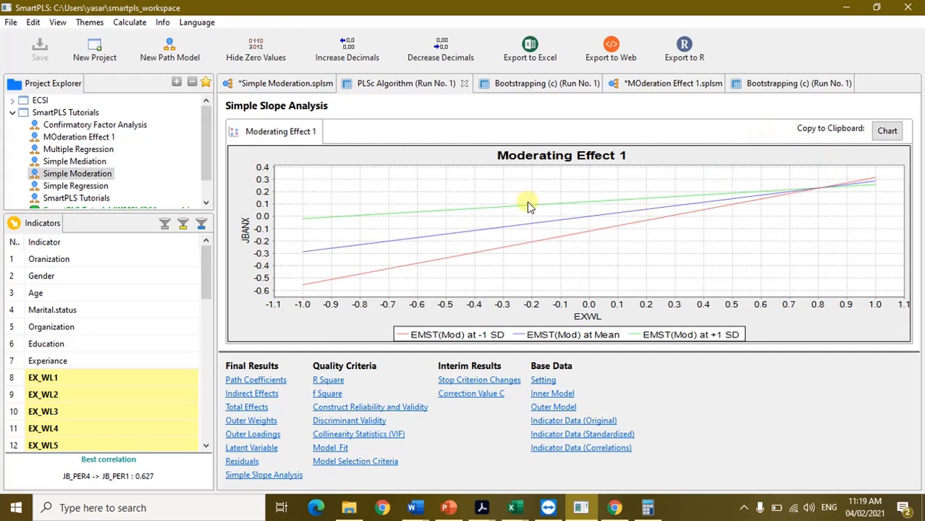
Delete the Moderating Effect 1 construct from the Simple Moderation model.
{"action": "left_click", "coordinate": [296, 84]}
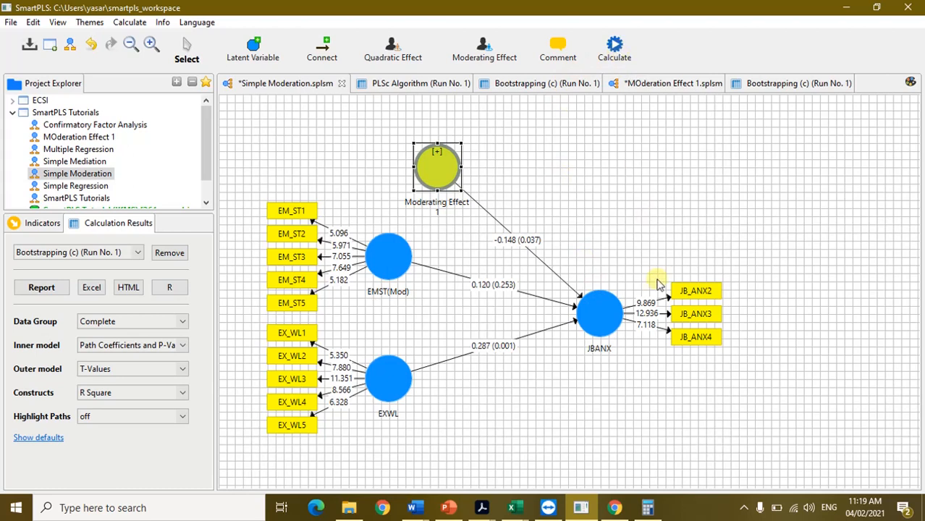
{"action": "mouse_move", "coordinate": [448, 181]}
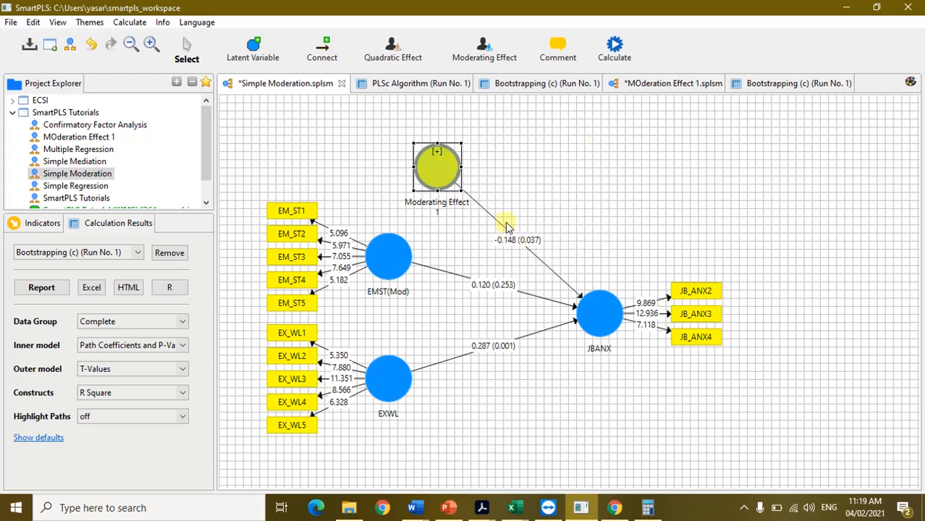
{"action": "key", "text": "Delete"}
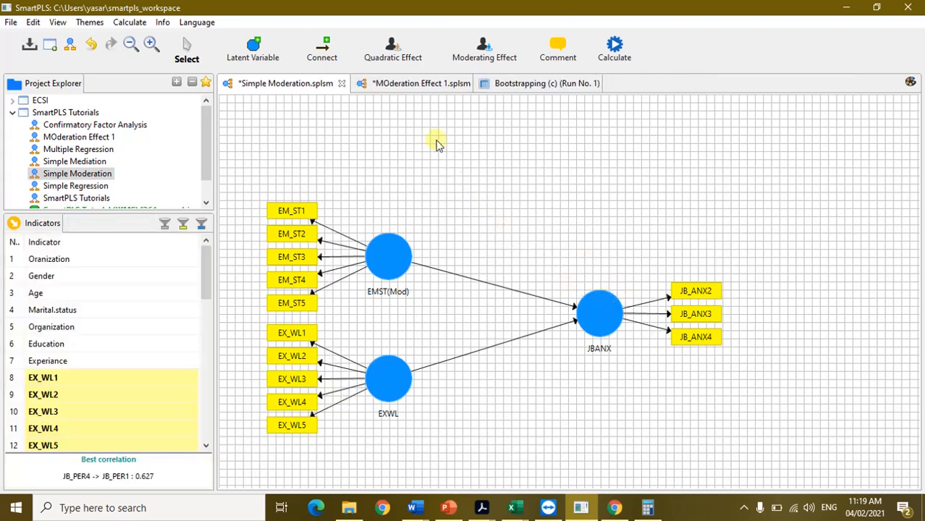
Add a moderating effect on JBANX with EMST(Mod) as moderator, EXWL as independent variable and Product Indicator as the calculation method.
{"action": "left_click", "coordinate": [486, 49]}
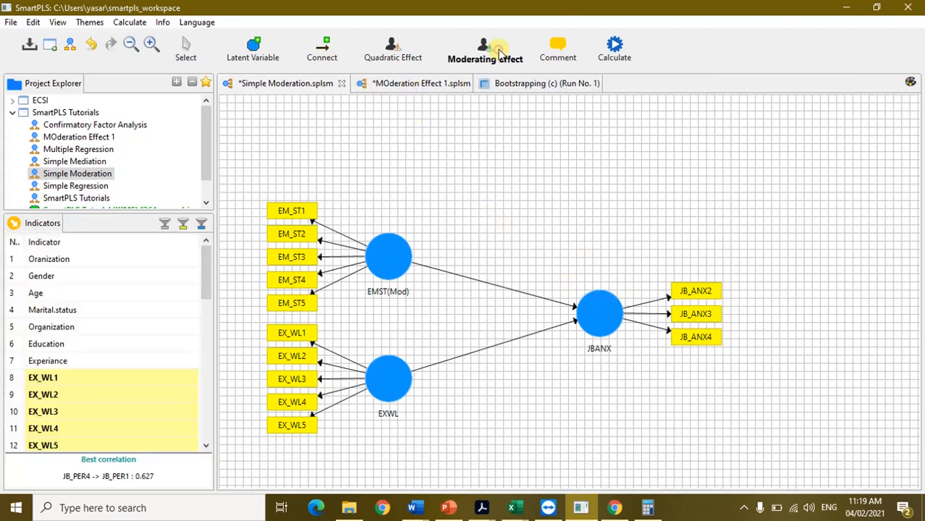
{"action": "left_click", "coordinate": [608, 315]}
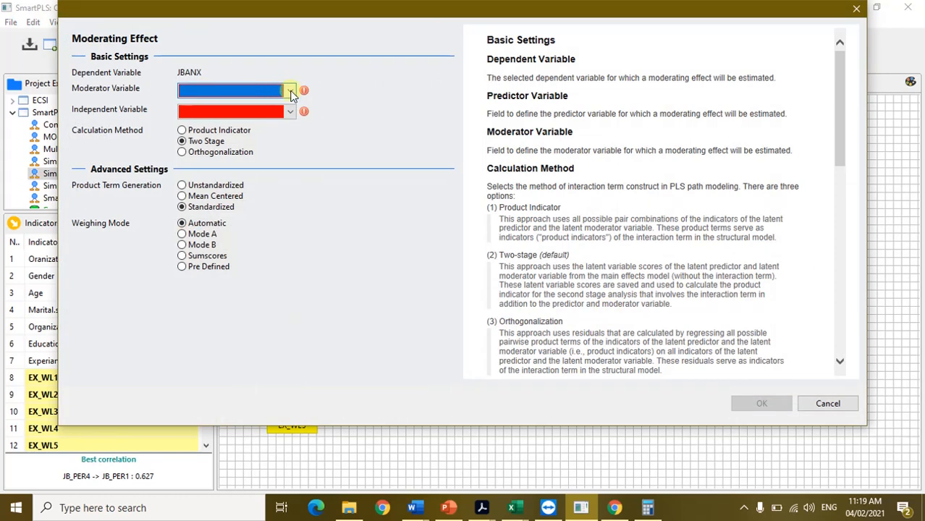
{"action": "left_click", "coordinate": [291, 94]}
{"action": "left_click", "coordinate": [264, 105]}
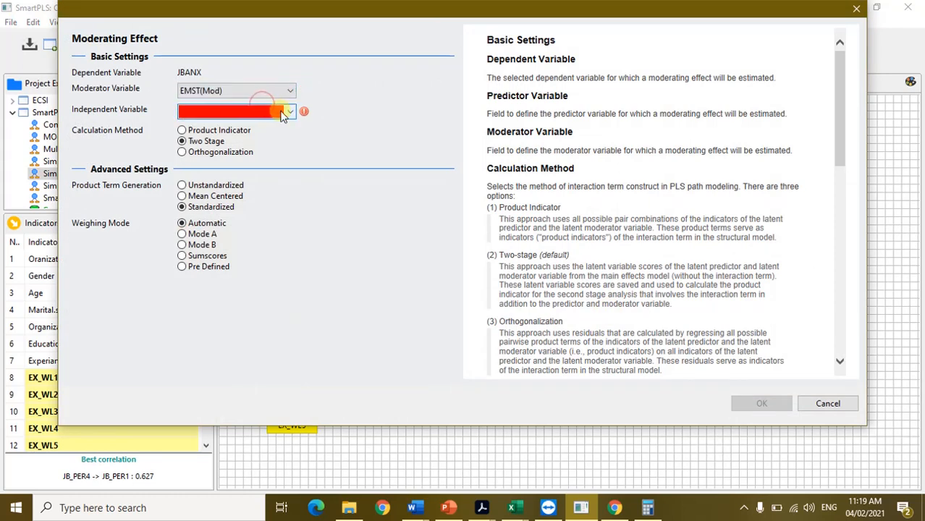
{"action": "left_click", "coordinate": [282, 114]}
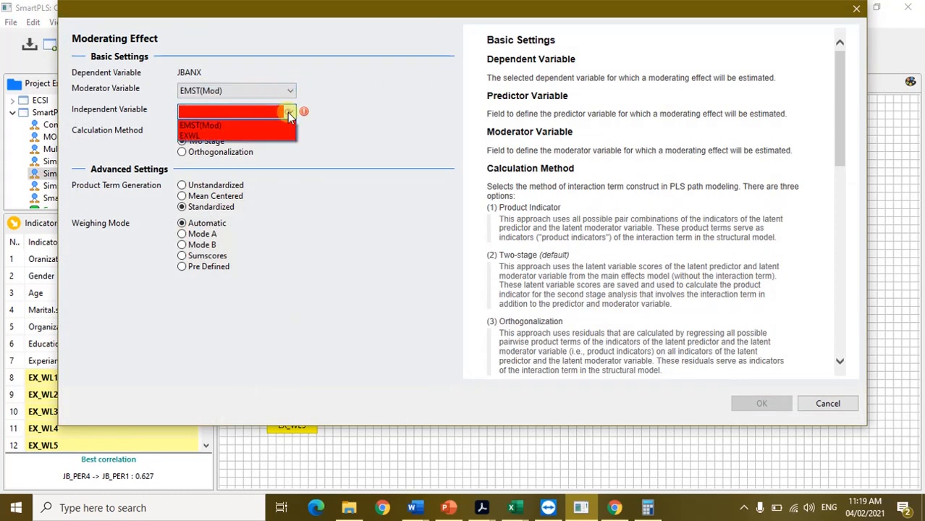
{"action": "left_click", "coordinate": [262, 137]}
{"action": "left_click", "coordinate": [226, 132]}
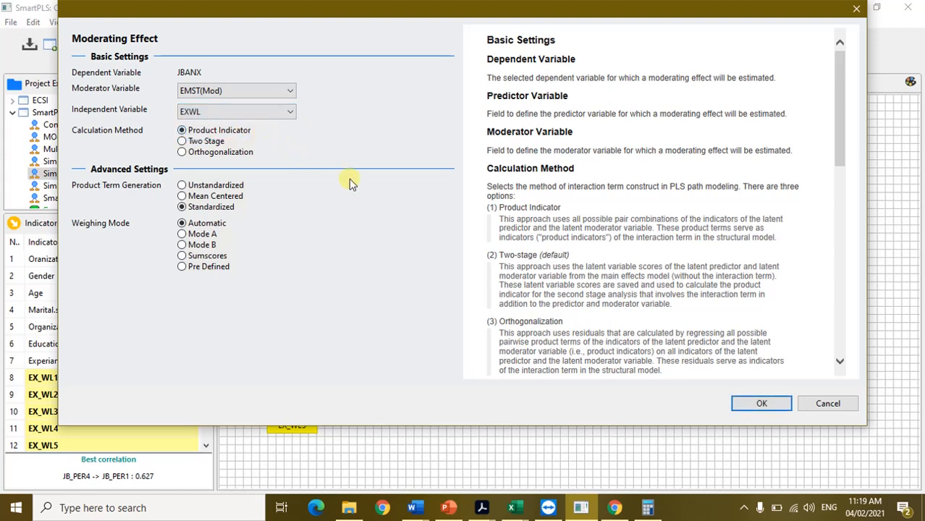
{"action": "left_click", "coordinate": [768, 404]}
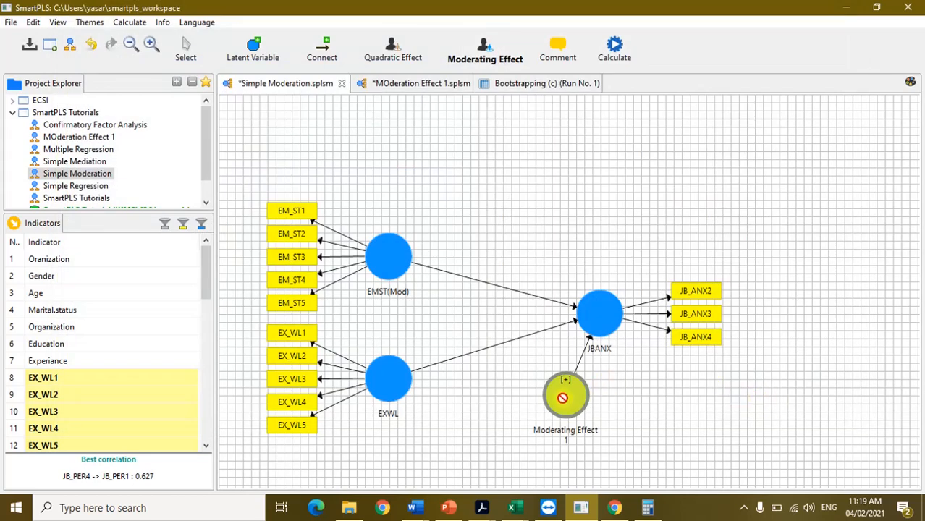
Move Moderating Effect 1 above the EMST(Mod) to JBANX path, and open its settings and close them without changes.
{"action": "left_click", "coordinate": [185, 45]}
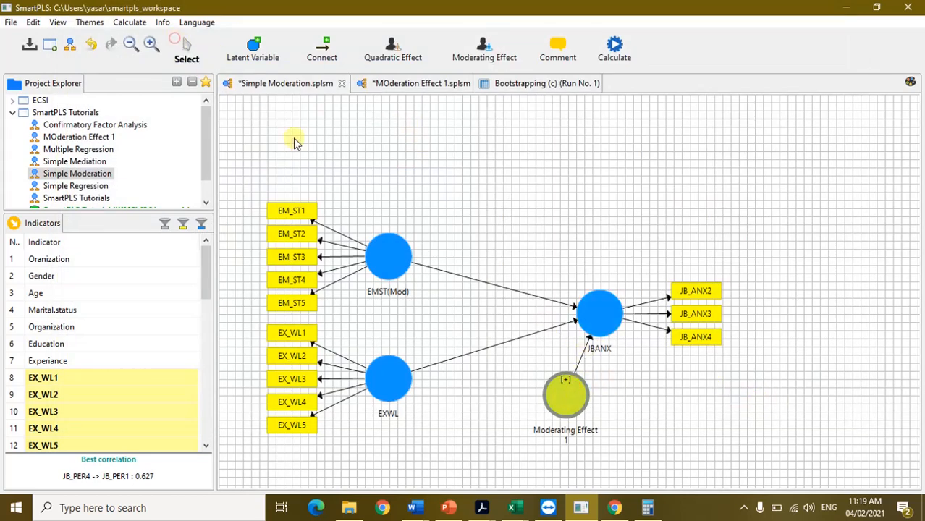
{"action": "left_click_drag", "start_coordinate": [566, 391], "coordinate": [479, 171]}
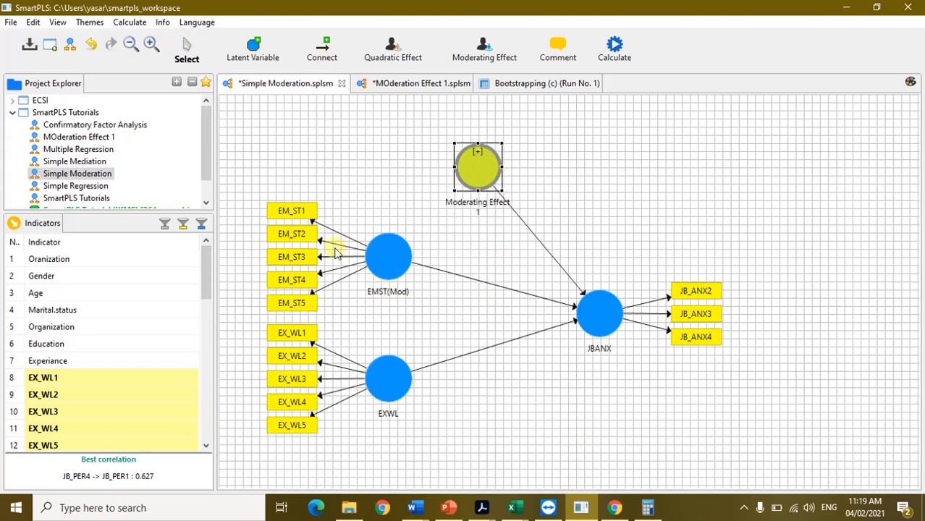
{"action": "double_click", "coordinate": [479, 156]}
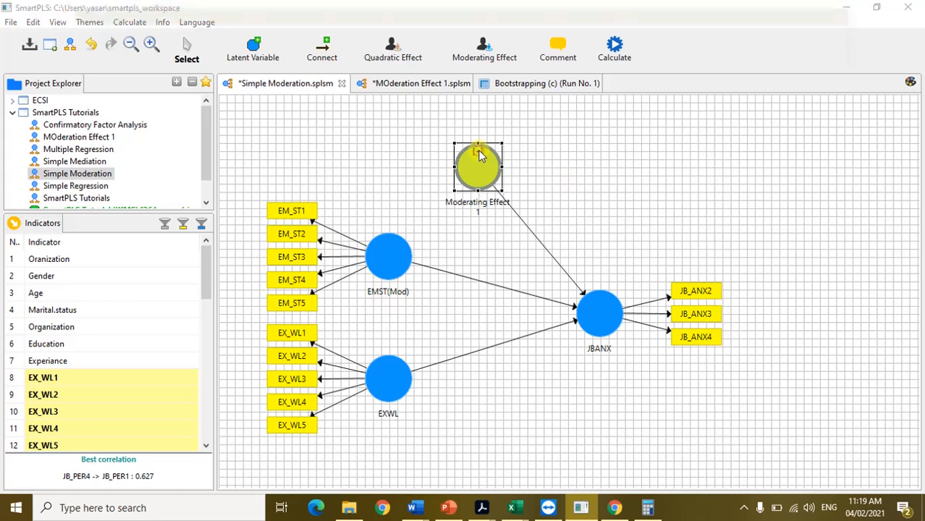
{"action": "left_click", "coordinate": [828, 404]}
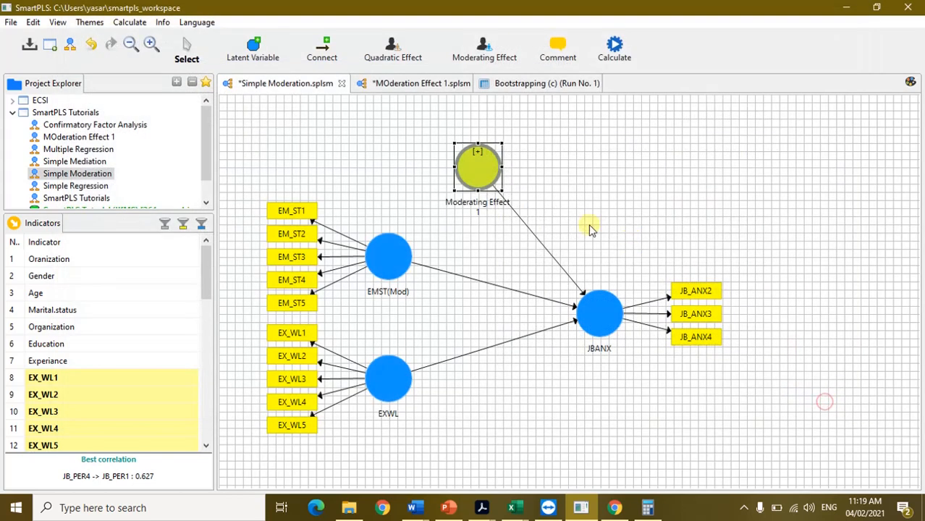
Show the product indicators of Moderating Effect 1, move the construct beyond JBANX and align its indicators to the right.
{"action": "right_click", "coordinate": [489, 166]}
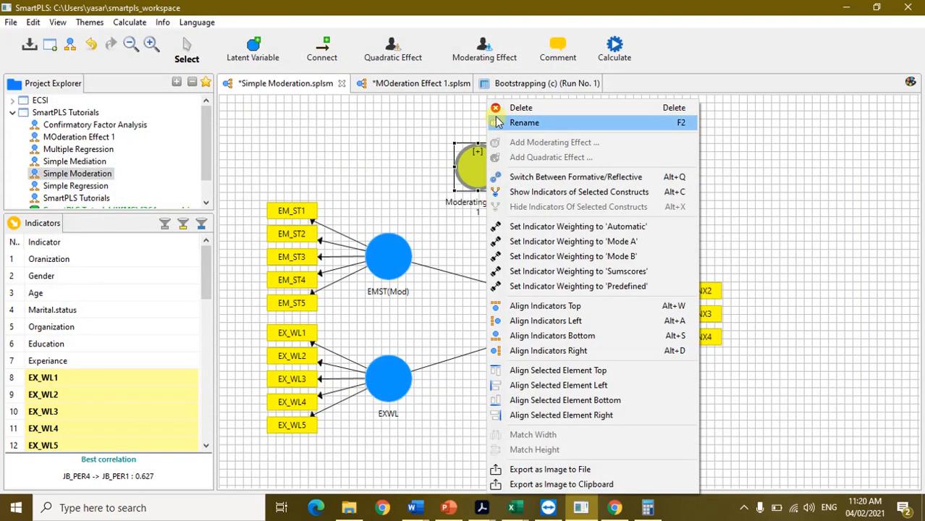
{"action": "left_click", "coordinate": [538, 194]}
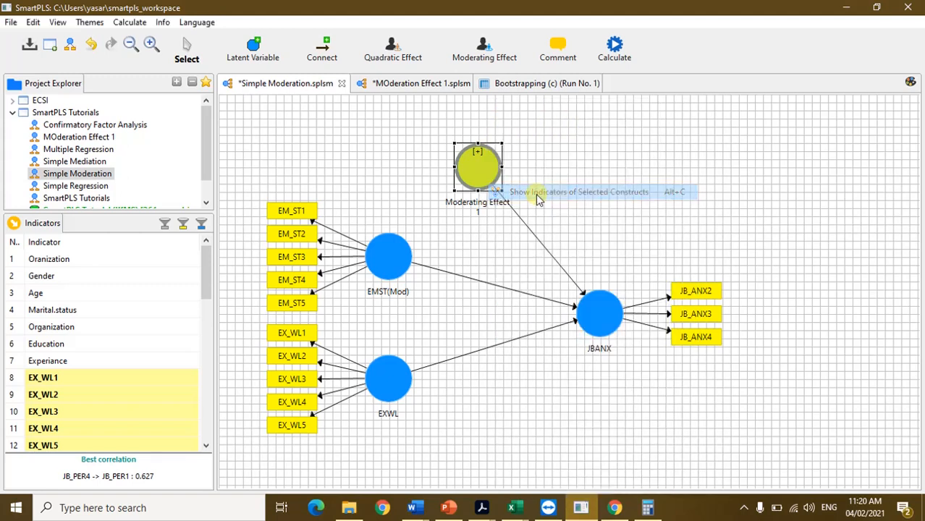
{"action": "left_click_drag", "start_coordinate": [487, 174], "coordinate": [695, 235]}
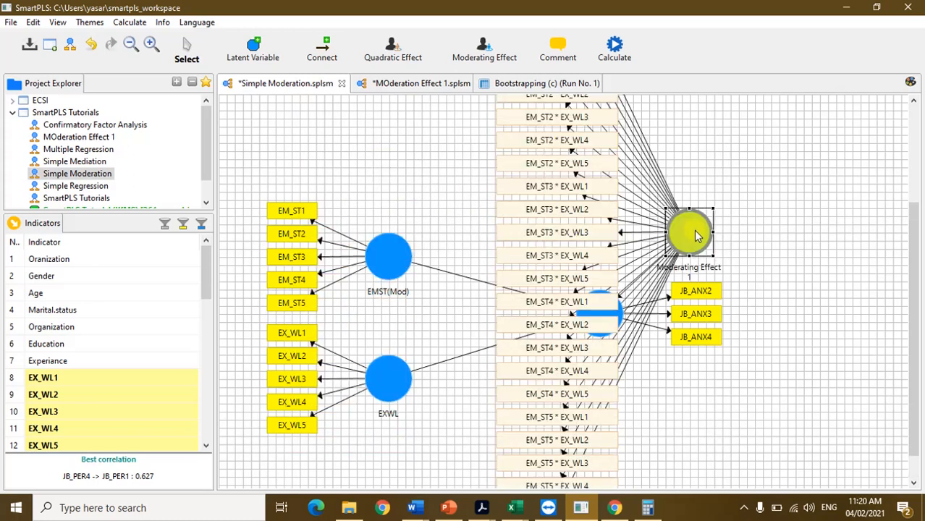
{"action": "right_click", "coordinate": [696, 236]}
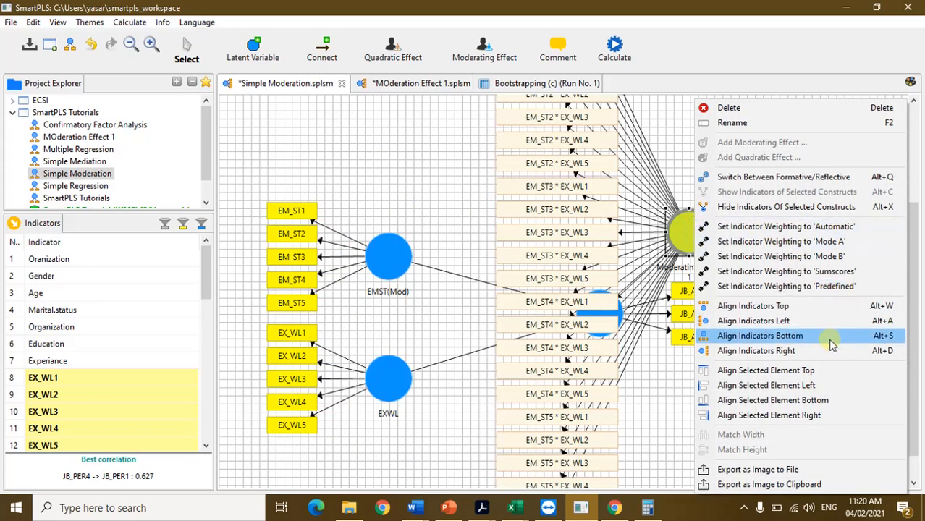
{"action": "left_click", "coordinate": [827, 350]}
Rearrange JBANX and Moderating Effect 1 so the model is uncluttered, and look over the EM_ST × EX_WL product indicators.
{"action": "left_click_drag", "start_coordinate": [598, 291], "coordinate": [536, 232]}
{"action": "left_click_drag", "start_coordinate": [685, 370], "coordinate": [645, 344]}
{"action": "scroll", "coordinate": [827, 280], "scroll_direction": "up", "scroll_amount": 1}
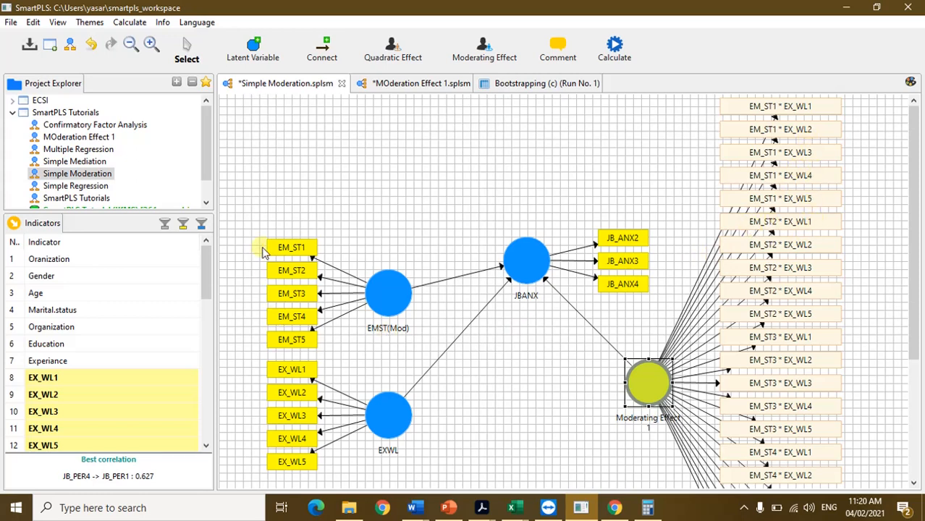
{"action": "scroll", "coordinate": [825, 326], "scroll_direction": "down", "scroll_amount": 3}
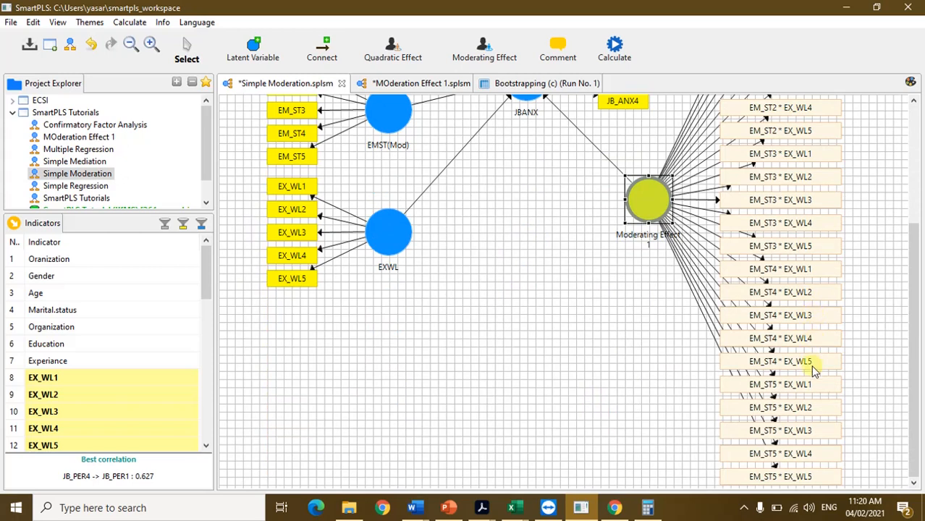
{"action": "scroll", "coordinate": [813, 366], "scroll_direction": "up", "scroll_amount": 3}
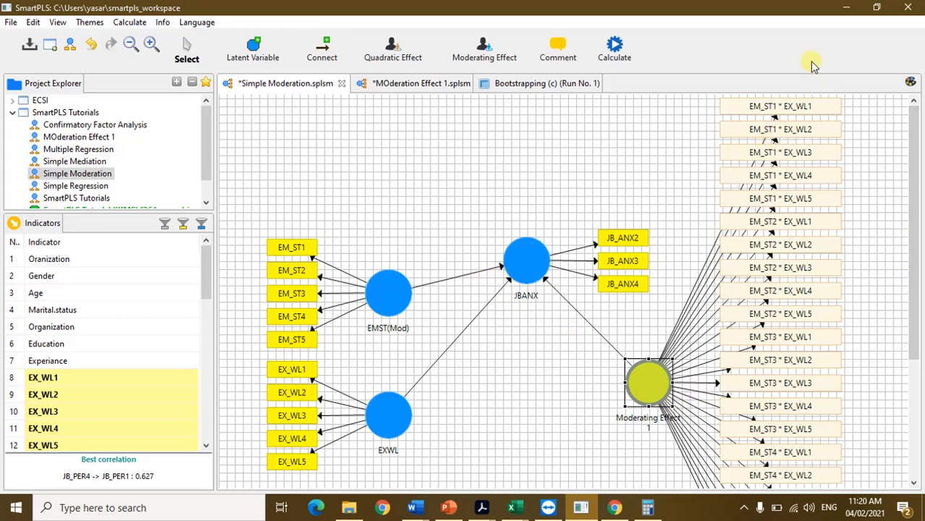
Run the Consistent PLS Algorithm on the Simple Moderation model with the existing settings and open the full report.
{"action": "left_click", "coordinate": [626, 58]}
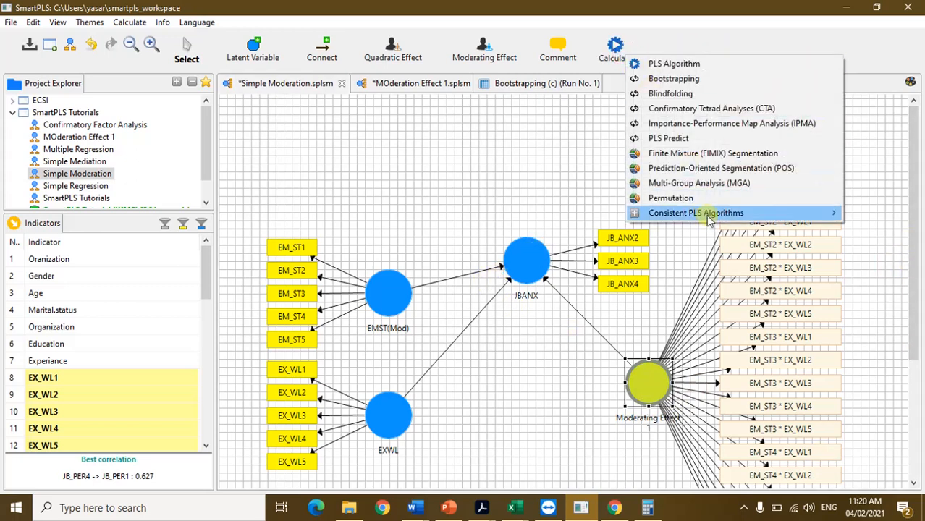
{"action": "mouse_move", "coordinate": [712, 220]}
{"action": "left_click", "coordinate": [552, 213]}
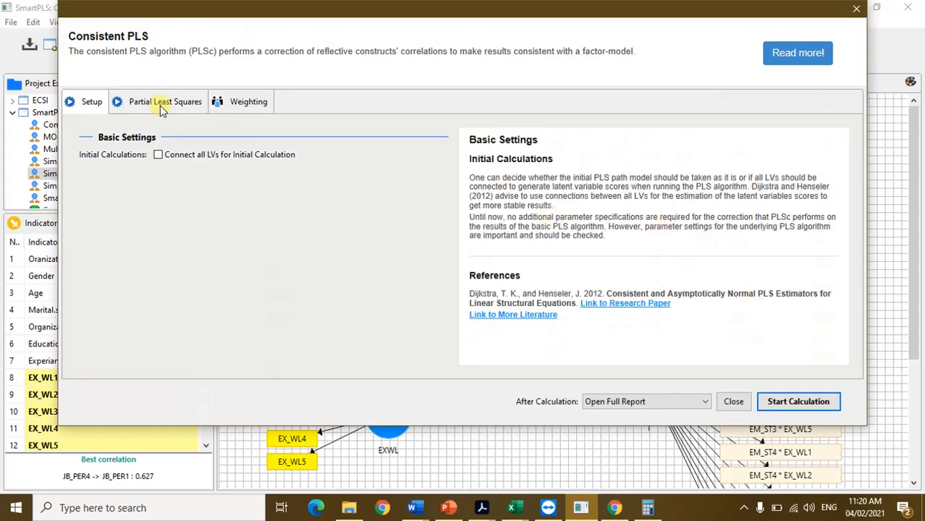
{"action": "left_click", "coordinate": [159, 103]}
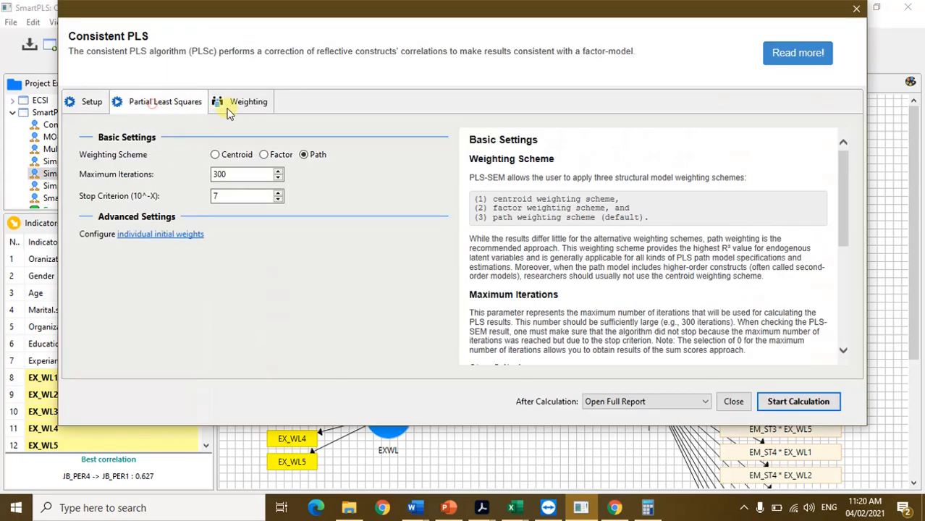
{"action": "left_click", "coordinate": [793, 407]}
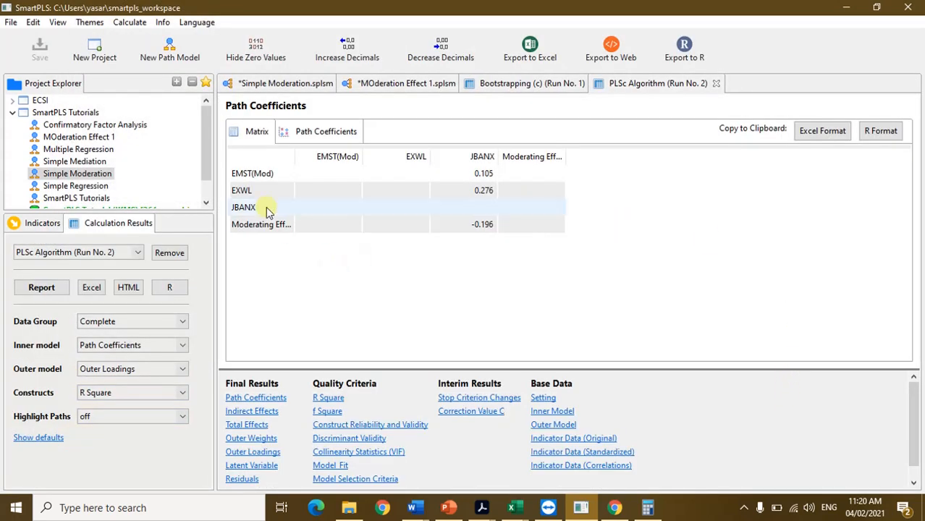
Widen the path coefficients matrix's first column to show full construct names and enlarge the results link area below it.
{"action": "left_click_drag", "start_coordinate": [295, 161], "coordinate": [324, 159]}
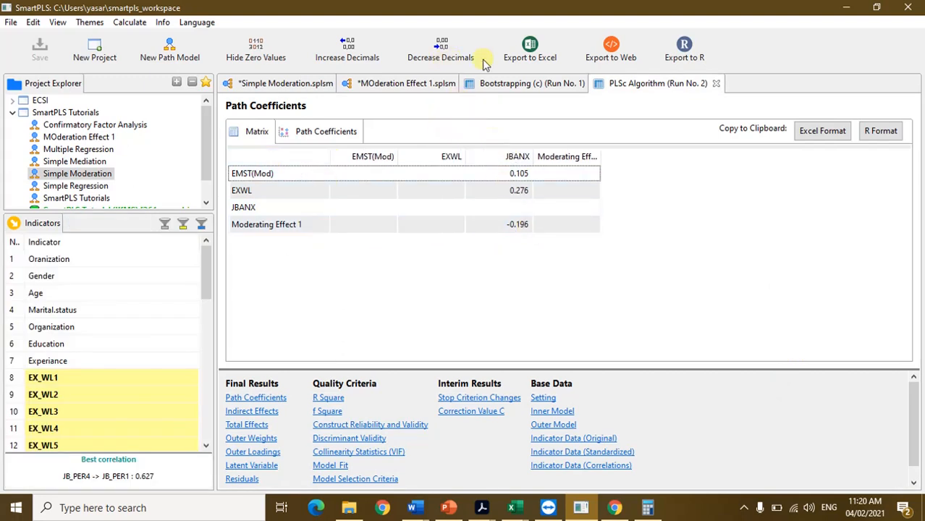
{"action": "left_click_drag", "start_coordinate": [490, 369], "coordinate": [493, 326]}
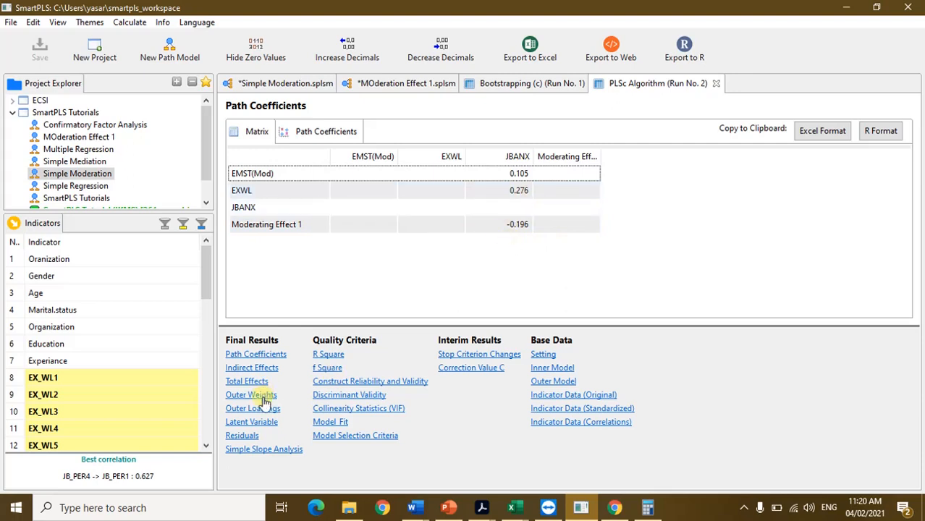
{"action": "left_click_drag", "start_coordinate": [422, 333], "coordinate": [422, 316]}
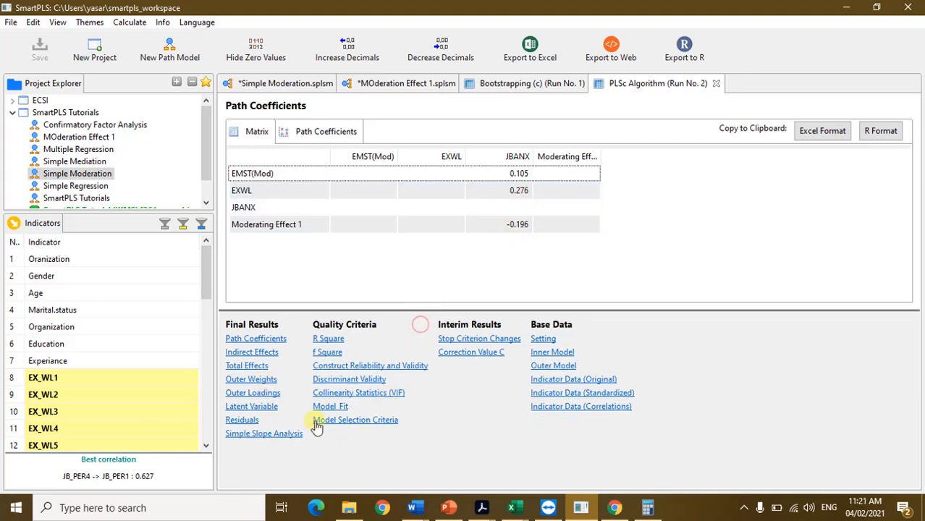
Open the Simple Slope Analysis for Moderating Effect 1 and enlarge the chart area to examine the three EMST(Mod) lines.
{"action": "left_click", "coordinate": [279, 435]}
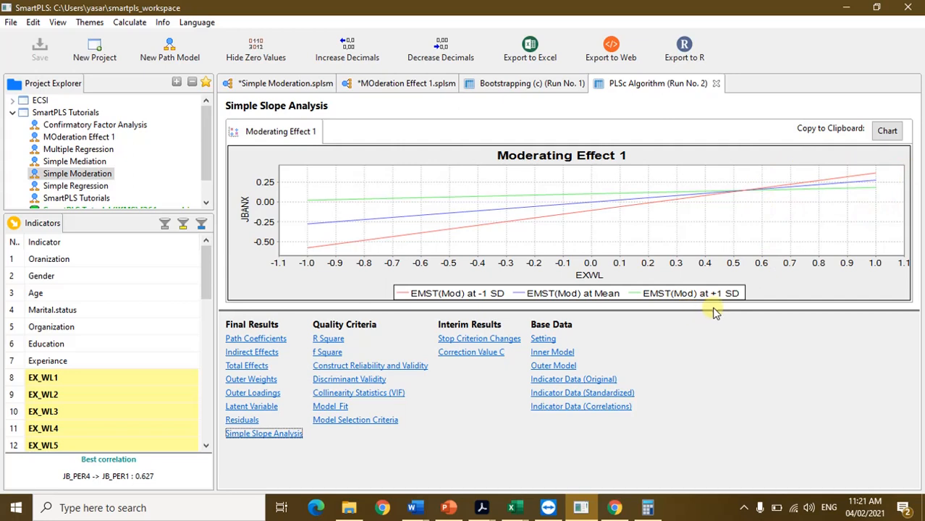
{"action": "left_click_drag", "start_coordinate": [717, 311], "coordinate": [729, 433]}
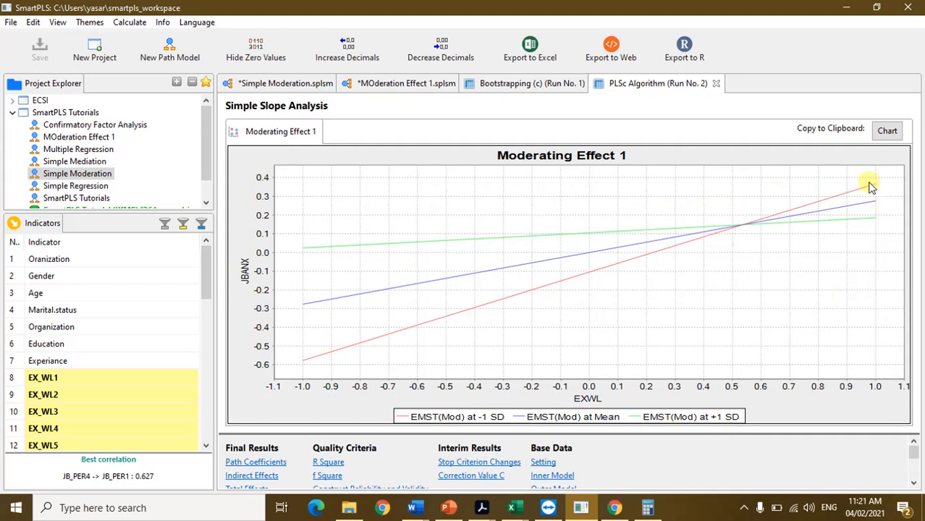
{"action": "left_click", "coordinate": [761, 241]}
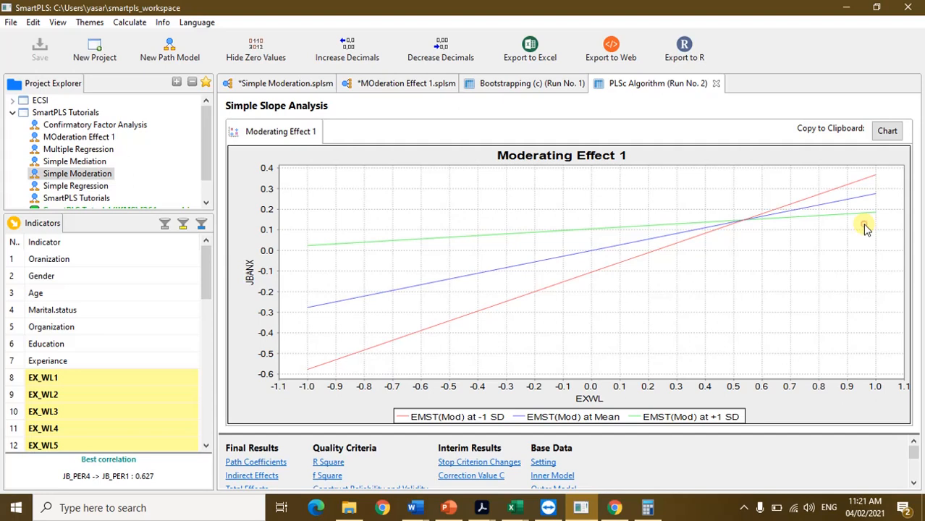
Hide the product indicators of the Moderating Effect 1 construct in the Simple Moderation model.
{"action": "left_click", "coordinate": [296, 85]}
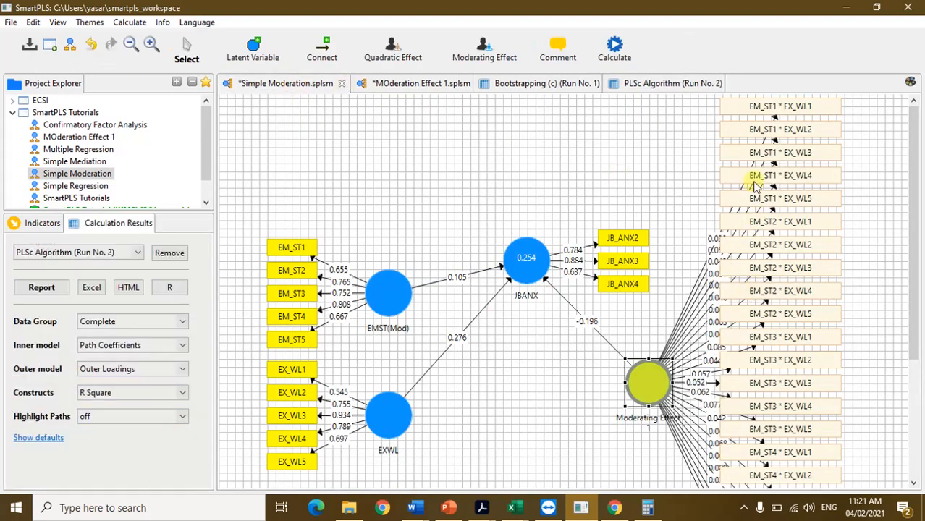
{"action": "right_click", "coordinate": [657, 395]}
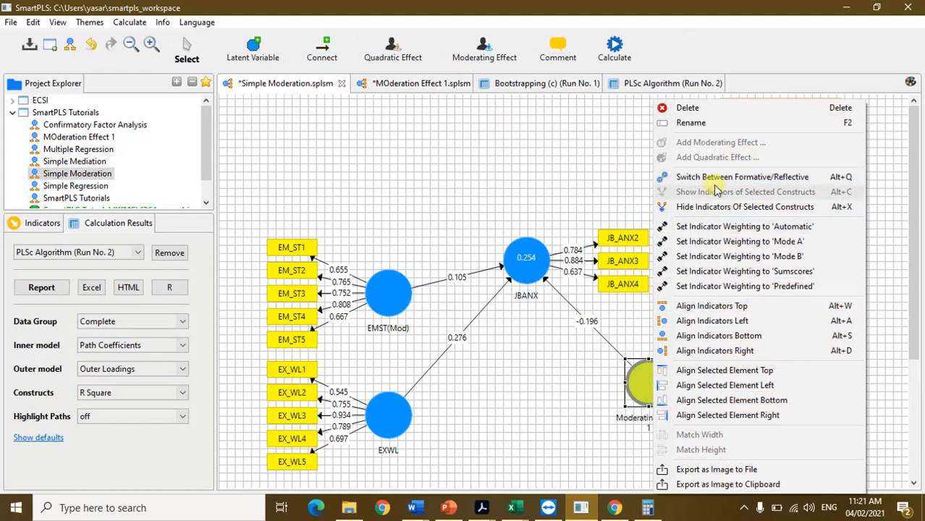
{"action": "left_click", "coordinate": [725, 208]}
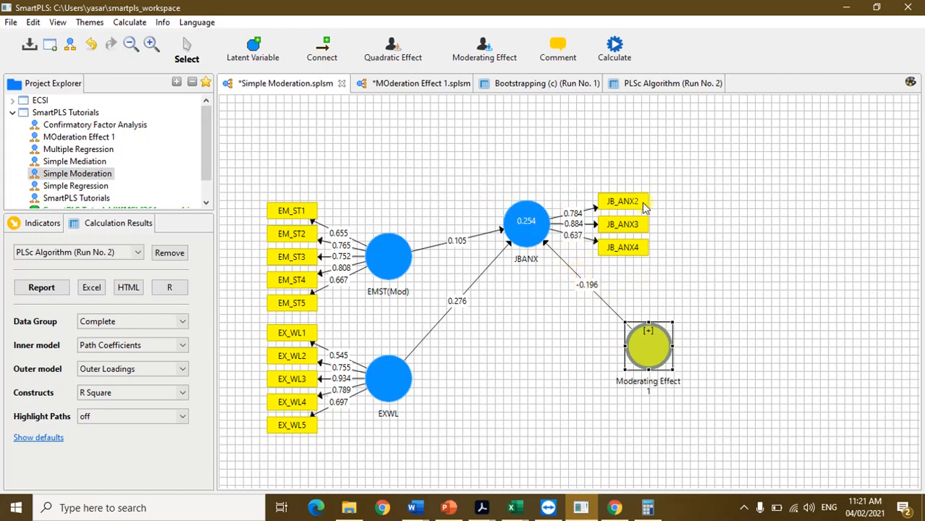
Revisit the MOderation Effect 1 model, the bootstrapping report and the PLSc simple slope chart, and return to the Simple Moderation model.
{"action": "left_click", "coordinate": [443, 85]}
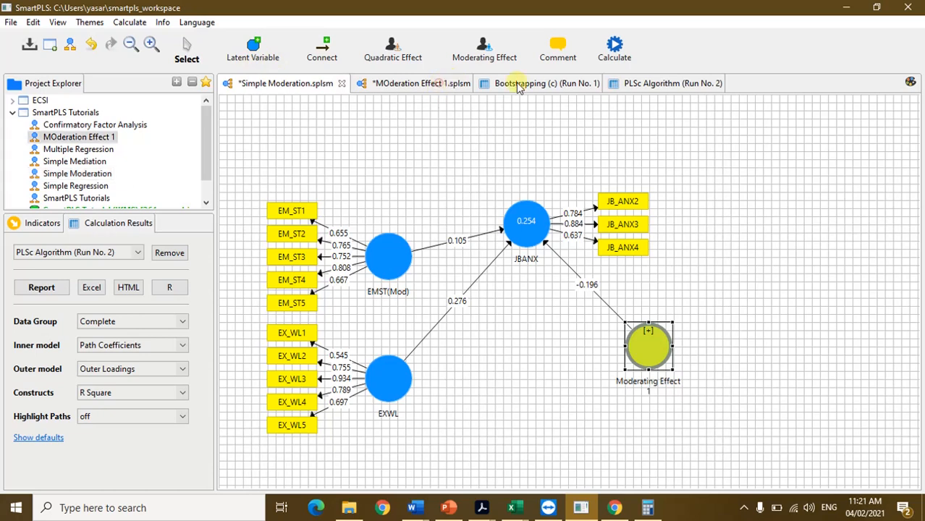
{"action": "left_click", "coordinate": [572, 84]}
{"action": "left_click", "coordinate": [677, 84]}
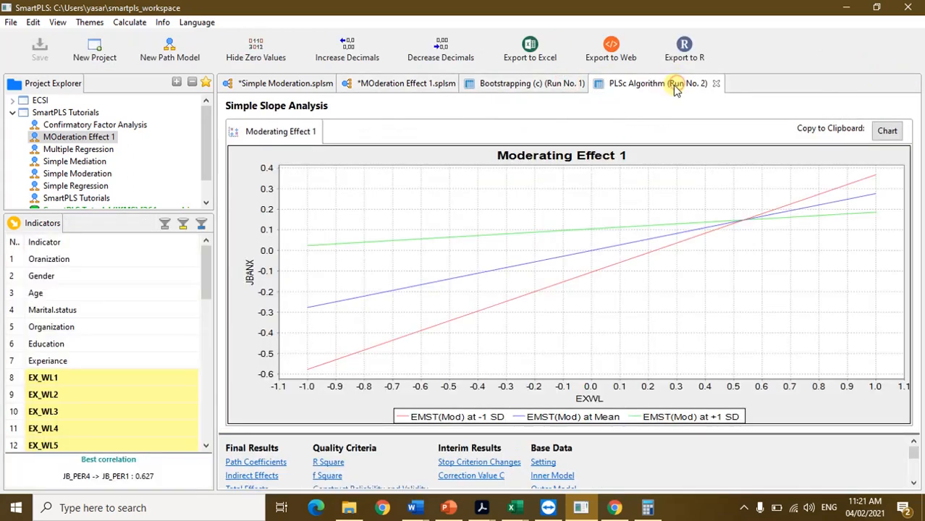
{"action": "left_click", "coordinate": [289, 84]}
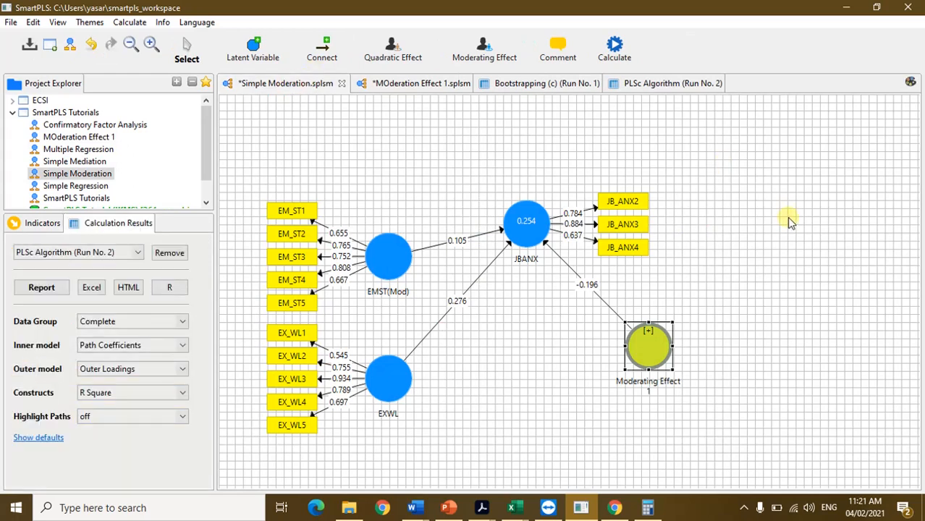